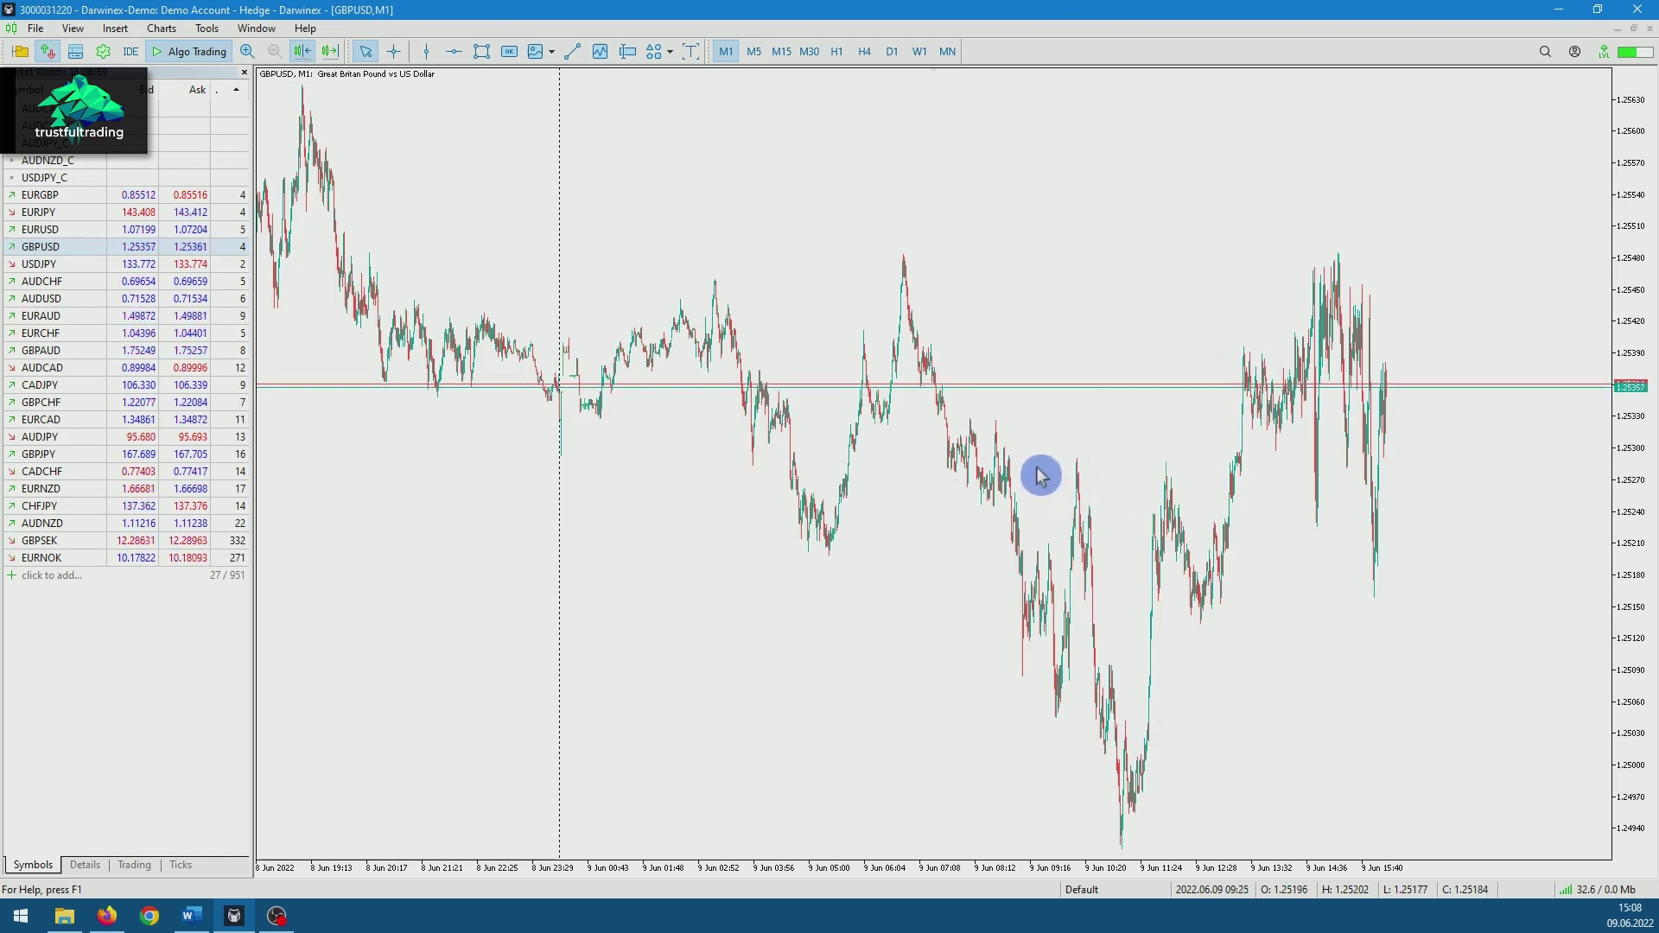
- Look over the Dukascopy home page, then switch to the Tickstory page in Chrome
scroll(865, 424, "up", 5)
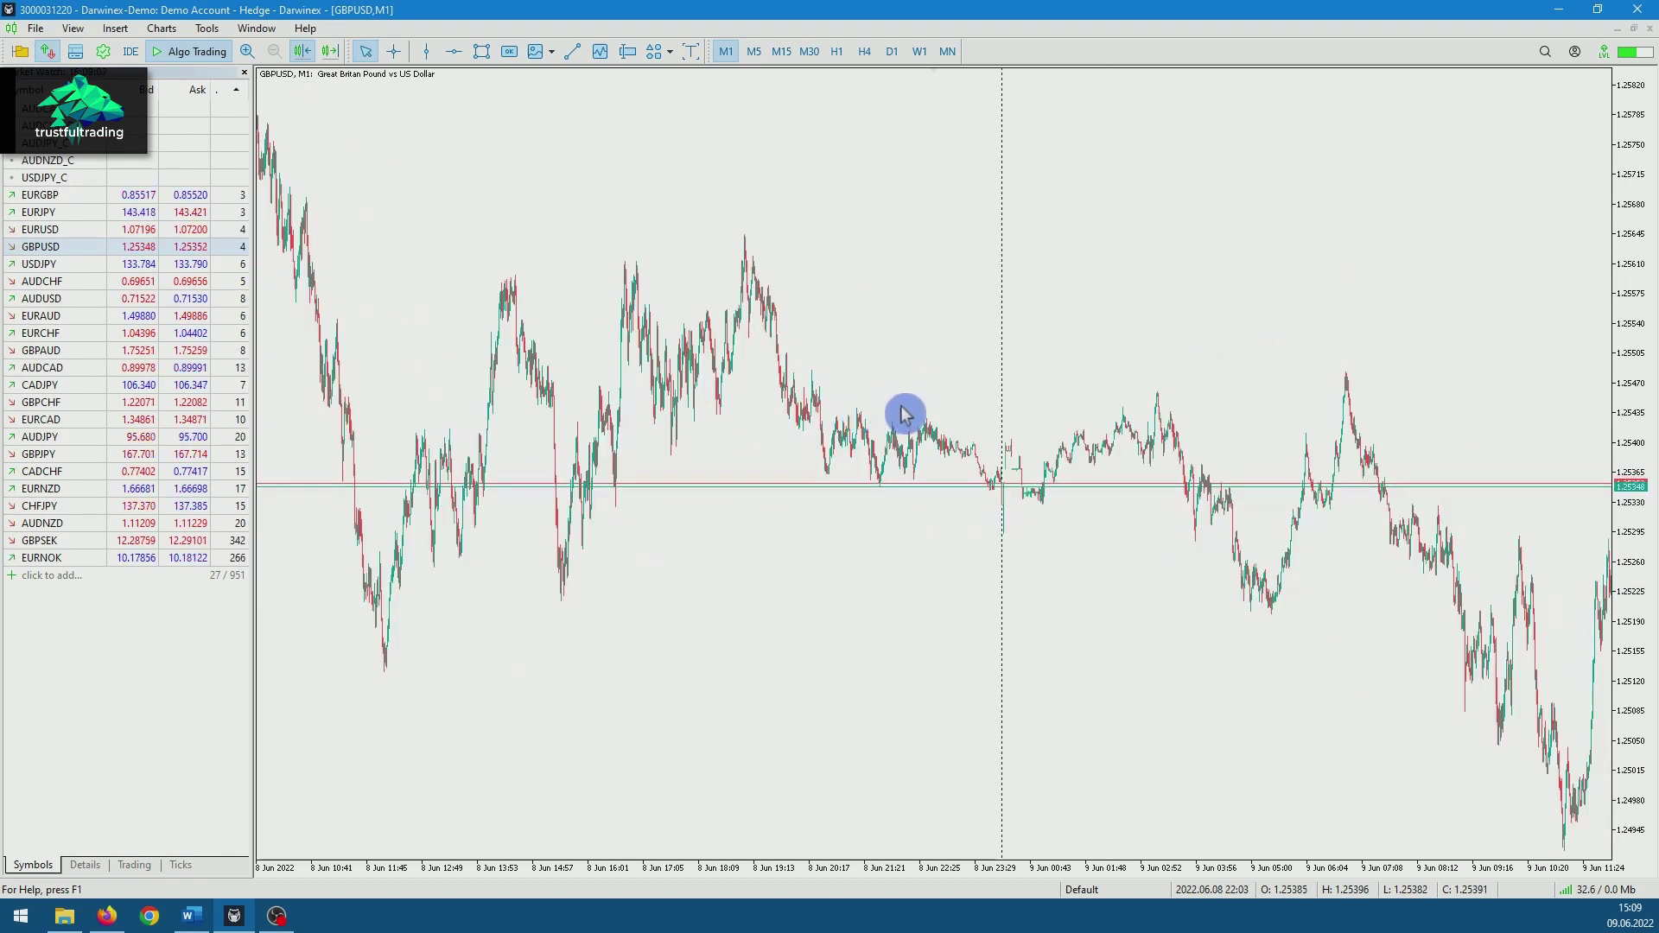
scroll(881, 415, "down", 4)
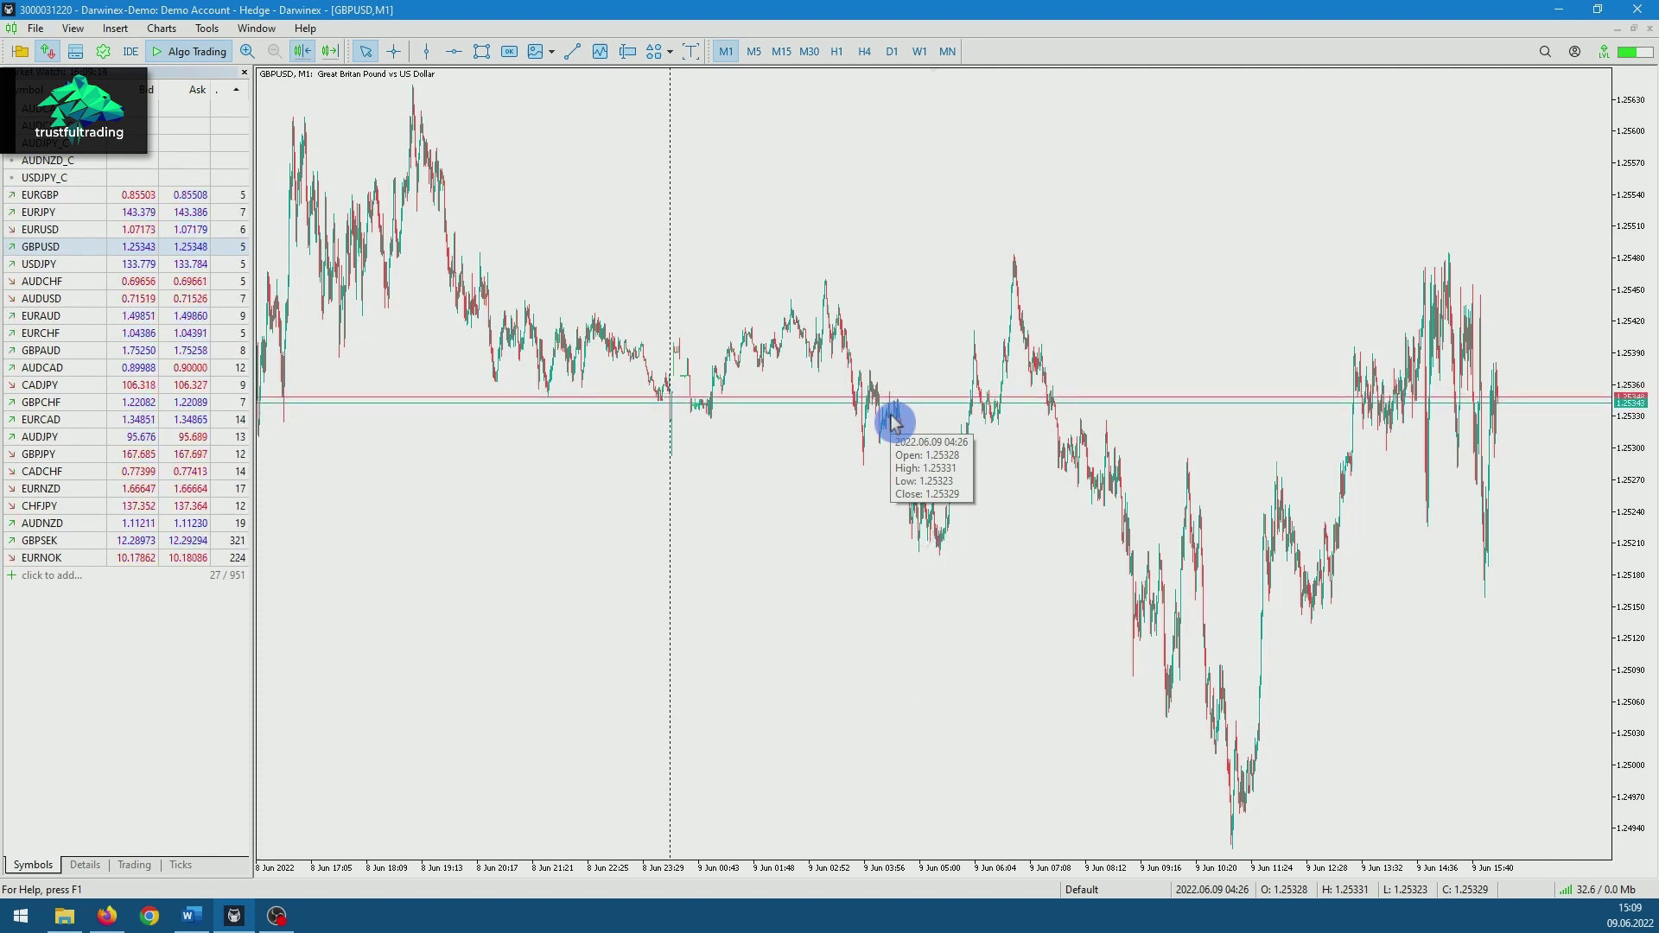
scroll(995, 312, "down", 3)
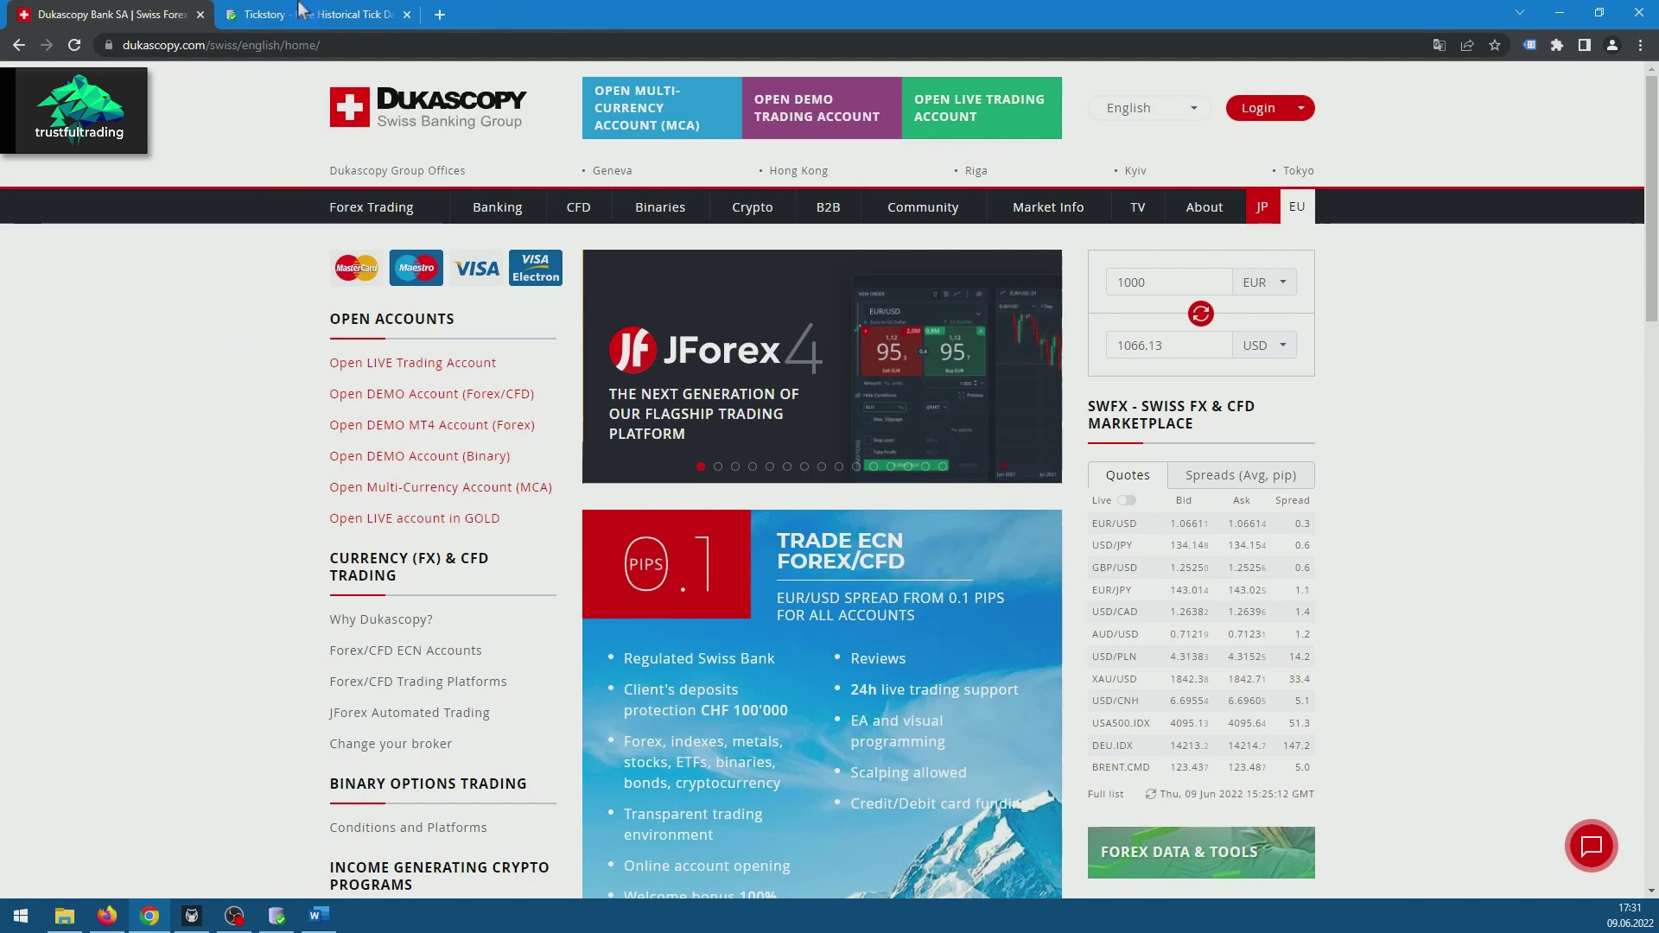
key("ctrl+Tab")
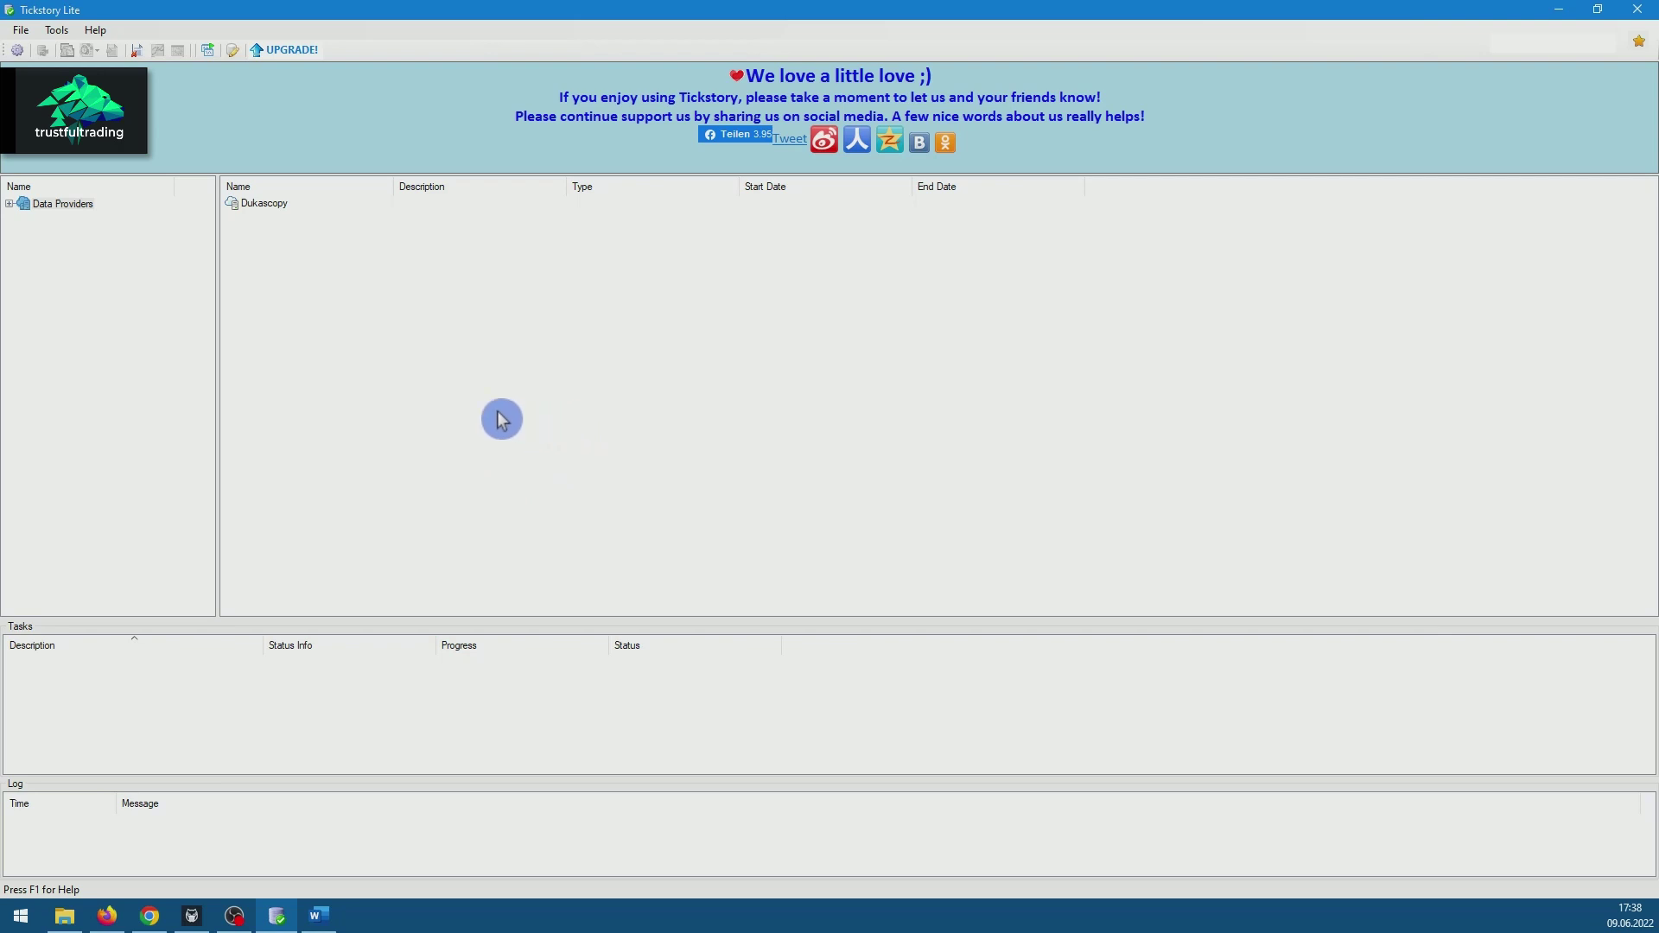
- Pick the Dukascopy data provider and list its Forex currency pairs
left_click(60, 204)
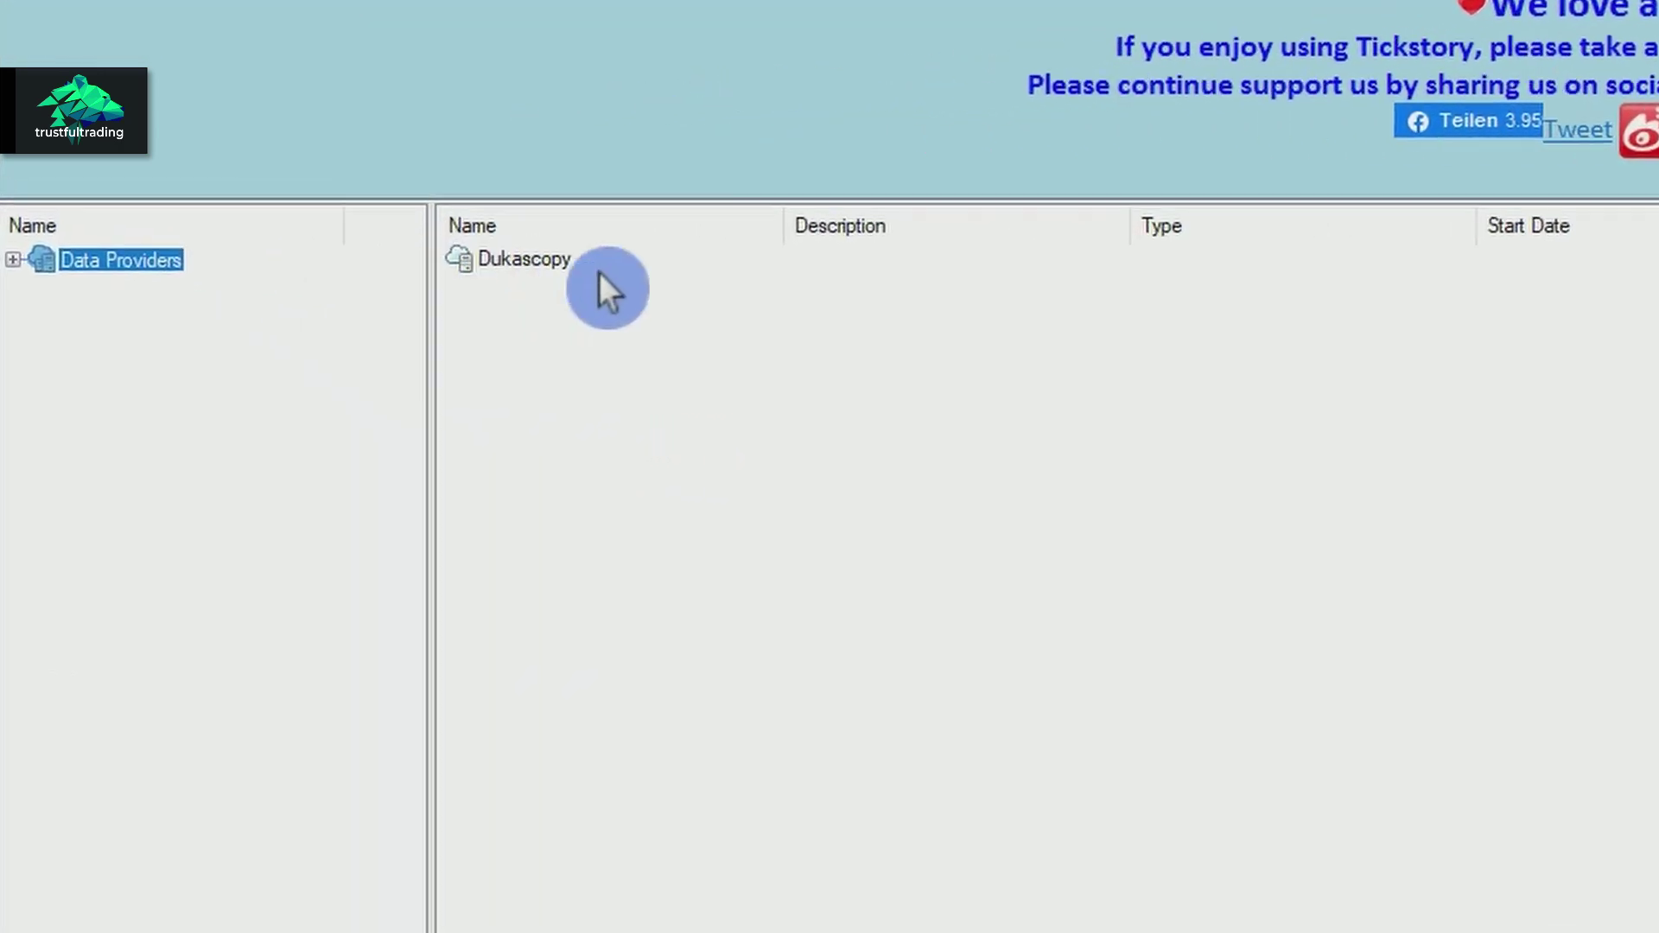
left_click(598, 266)
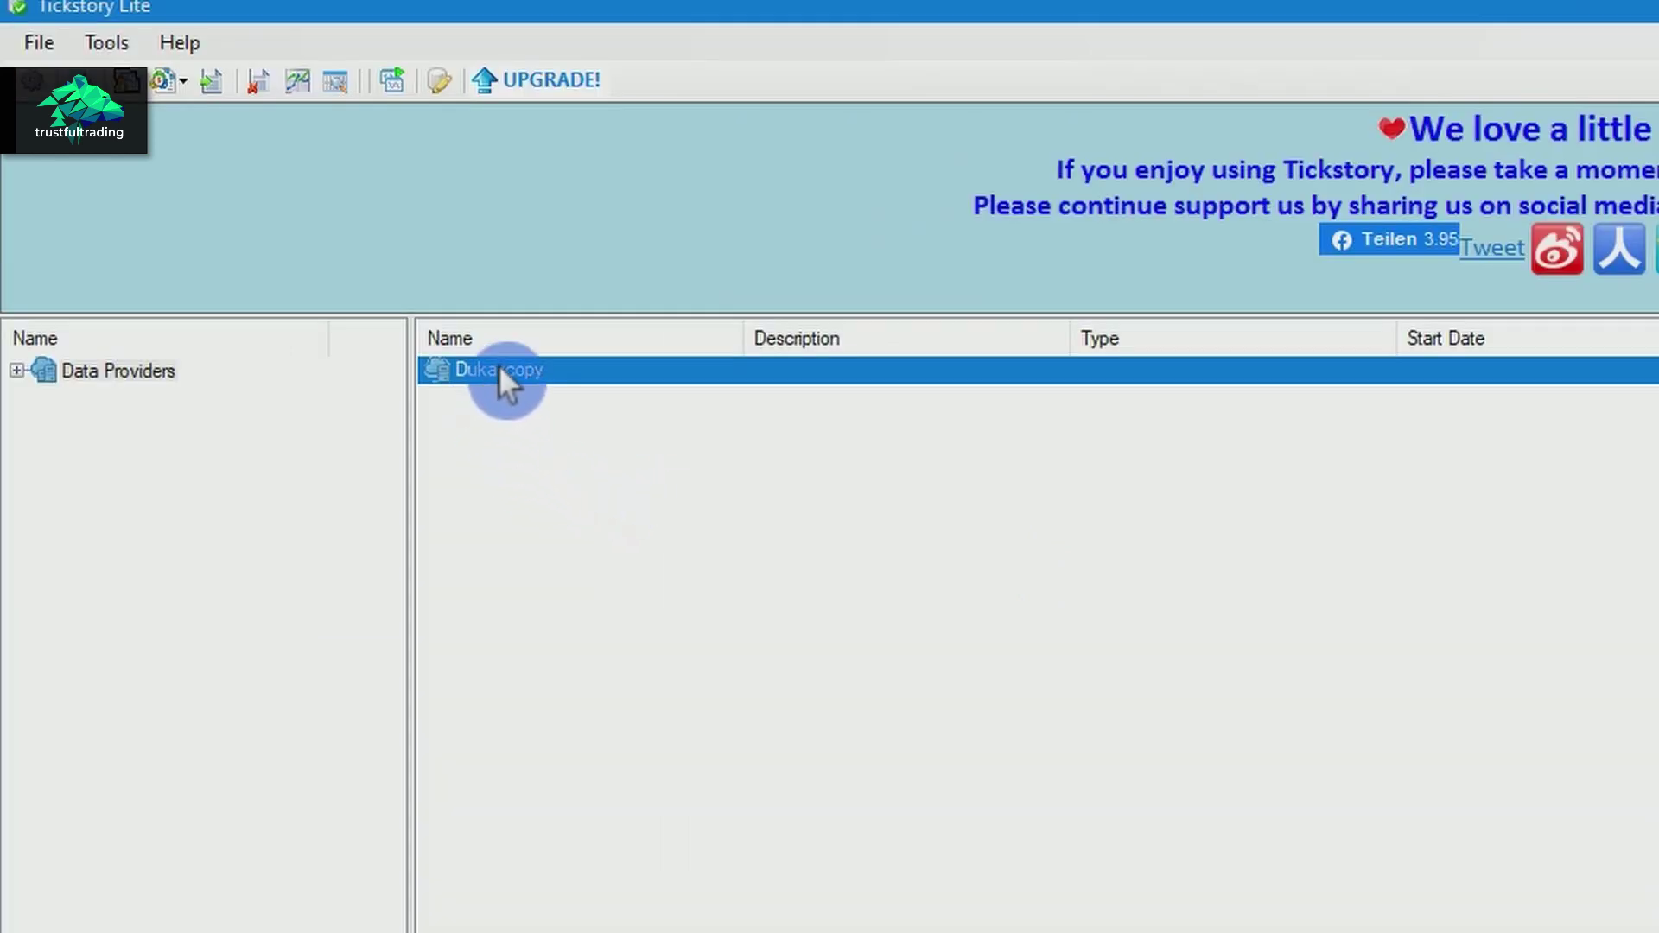
double_click(498, 370)
double_click(520, 372)
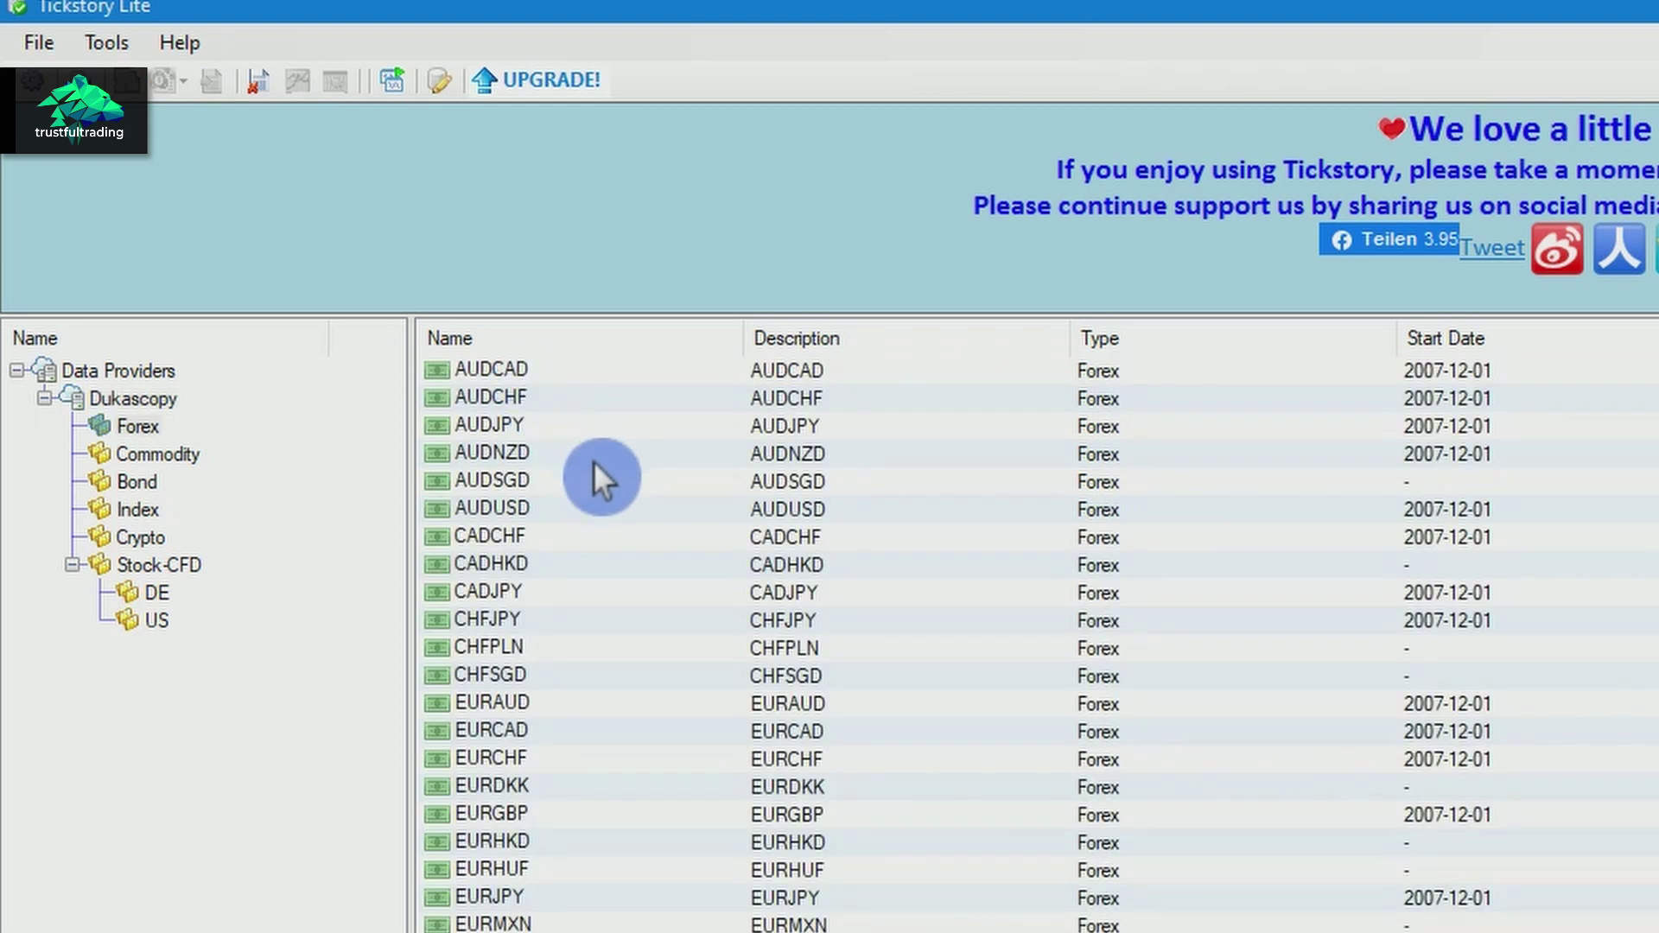
- Select EURUSD and bring up its Export To MT5 > Bars option
scroll(690, 831, "down", 2)
scroll(690, 830, "down", 2)
left_click(569, 815)
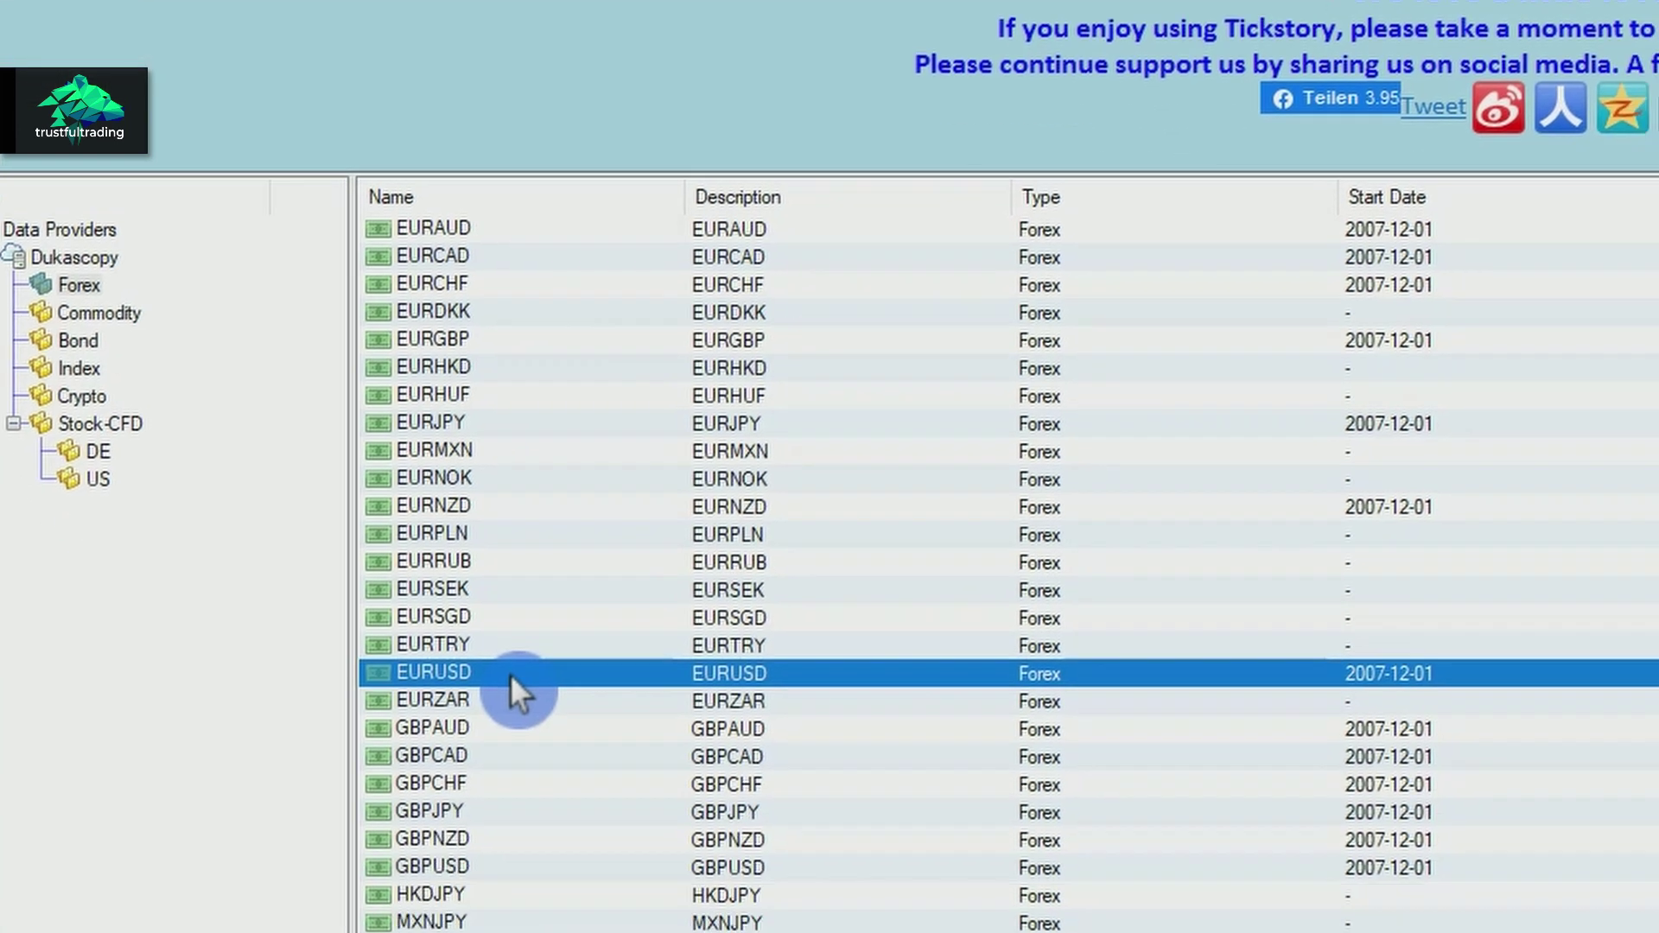
right_click(570, 816)
mouse_move(655, 638)
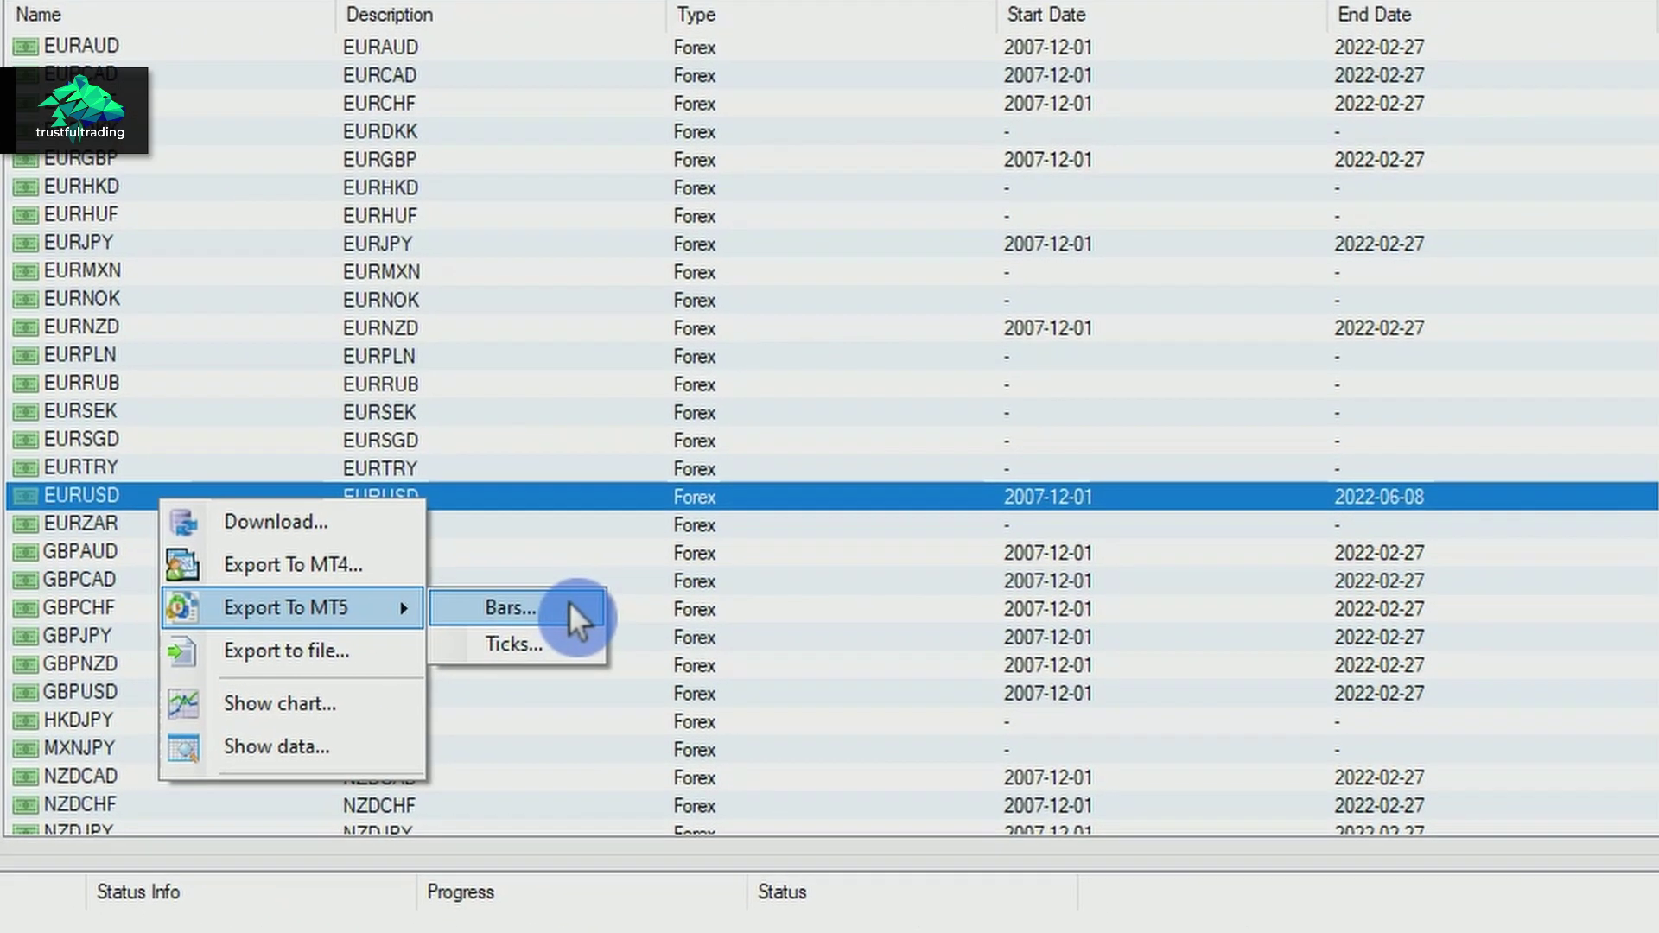
- Export the last year of EURUSD 1-minute bars as MT5 bars, shifted to EST +07:00 New York Trading Hours
left_click(571, 605)
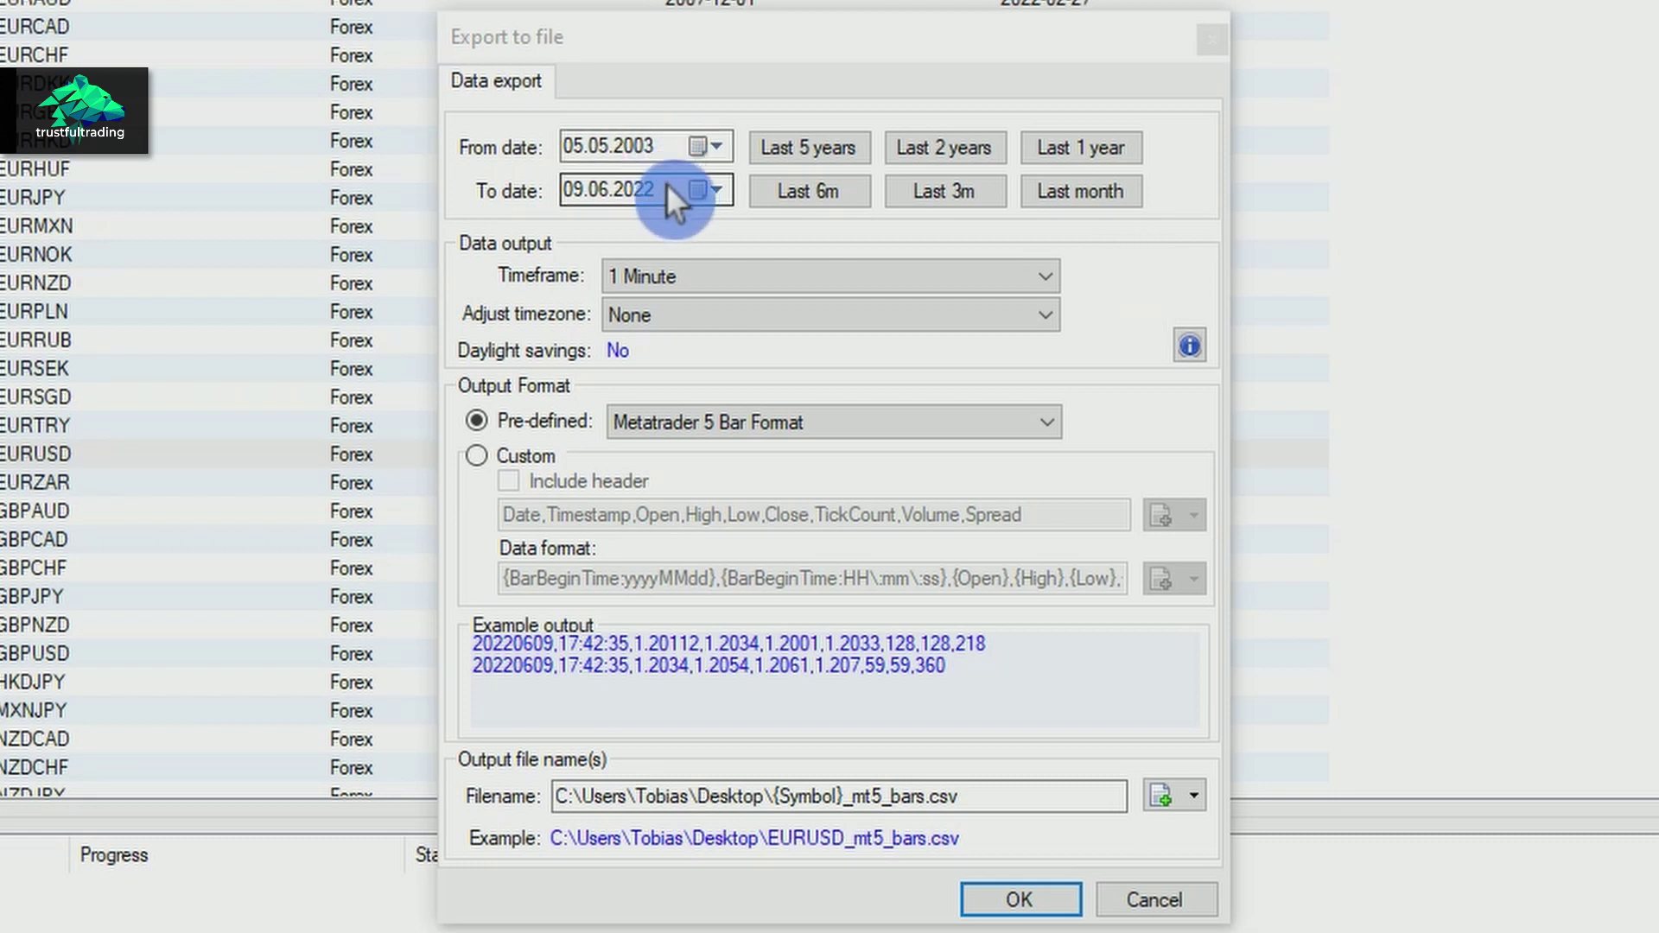
left_click(1107, 147)
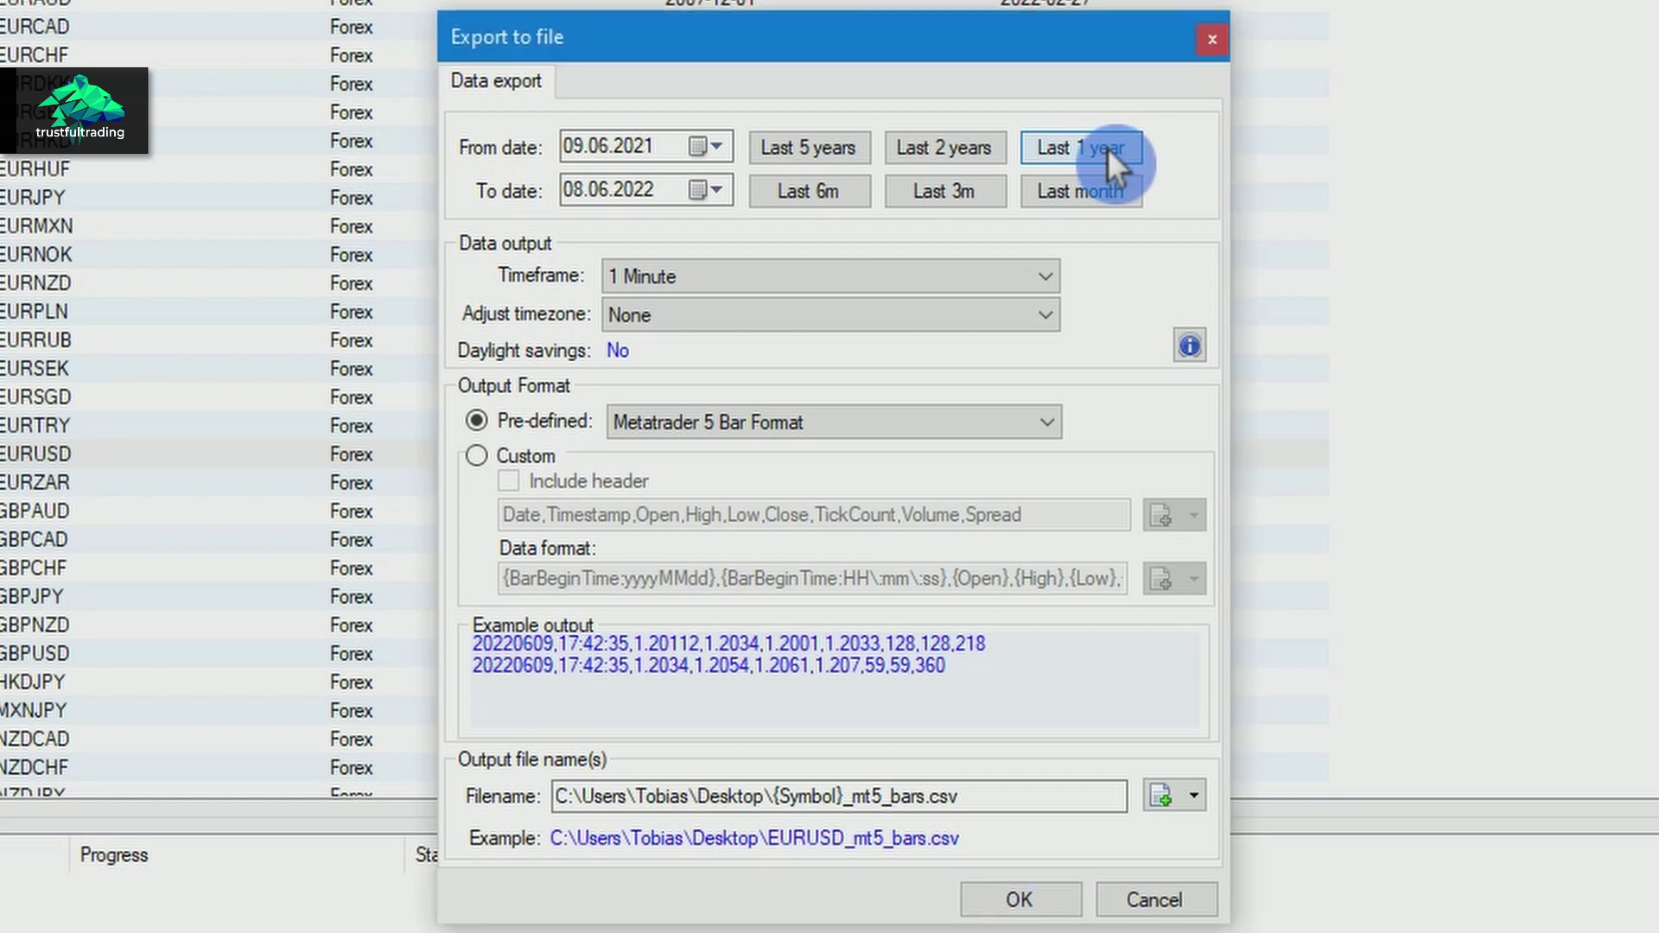
left_click(823, 280)
left_click(730, 370)
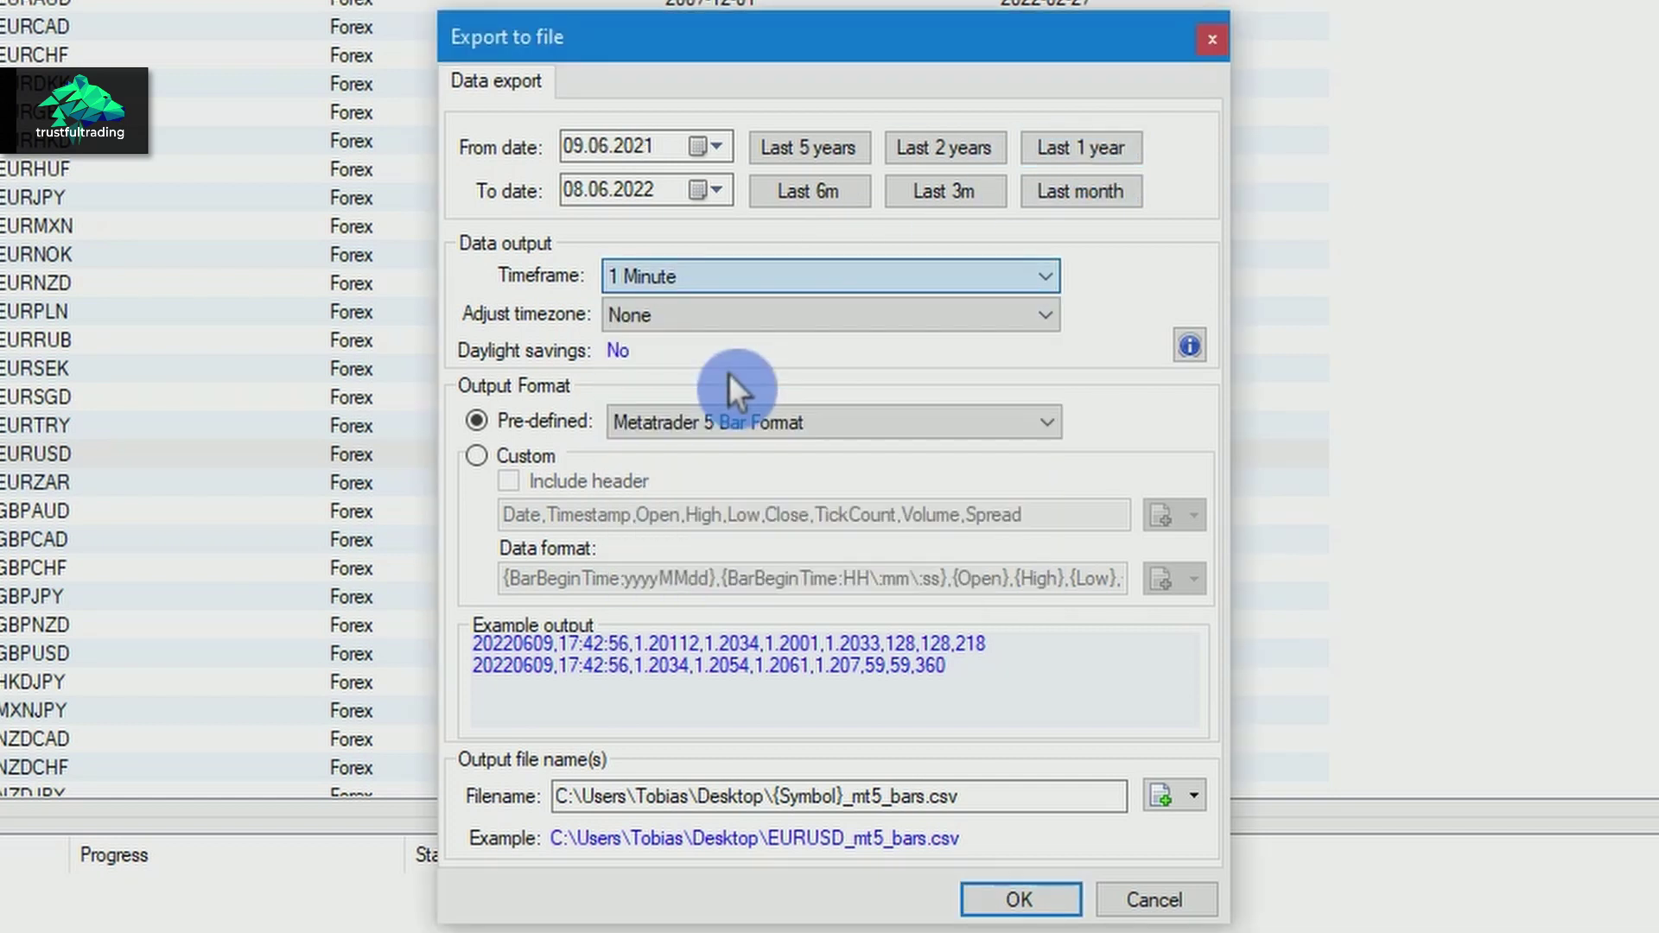
left_click(744, 316)
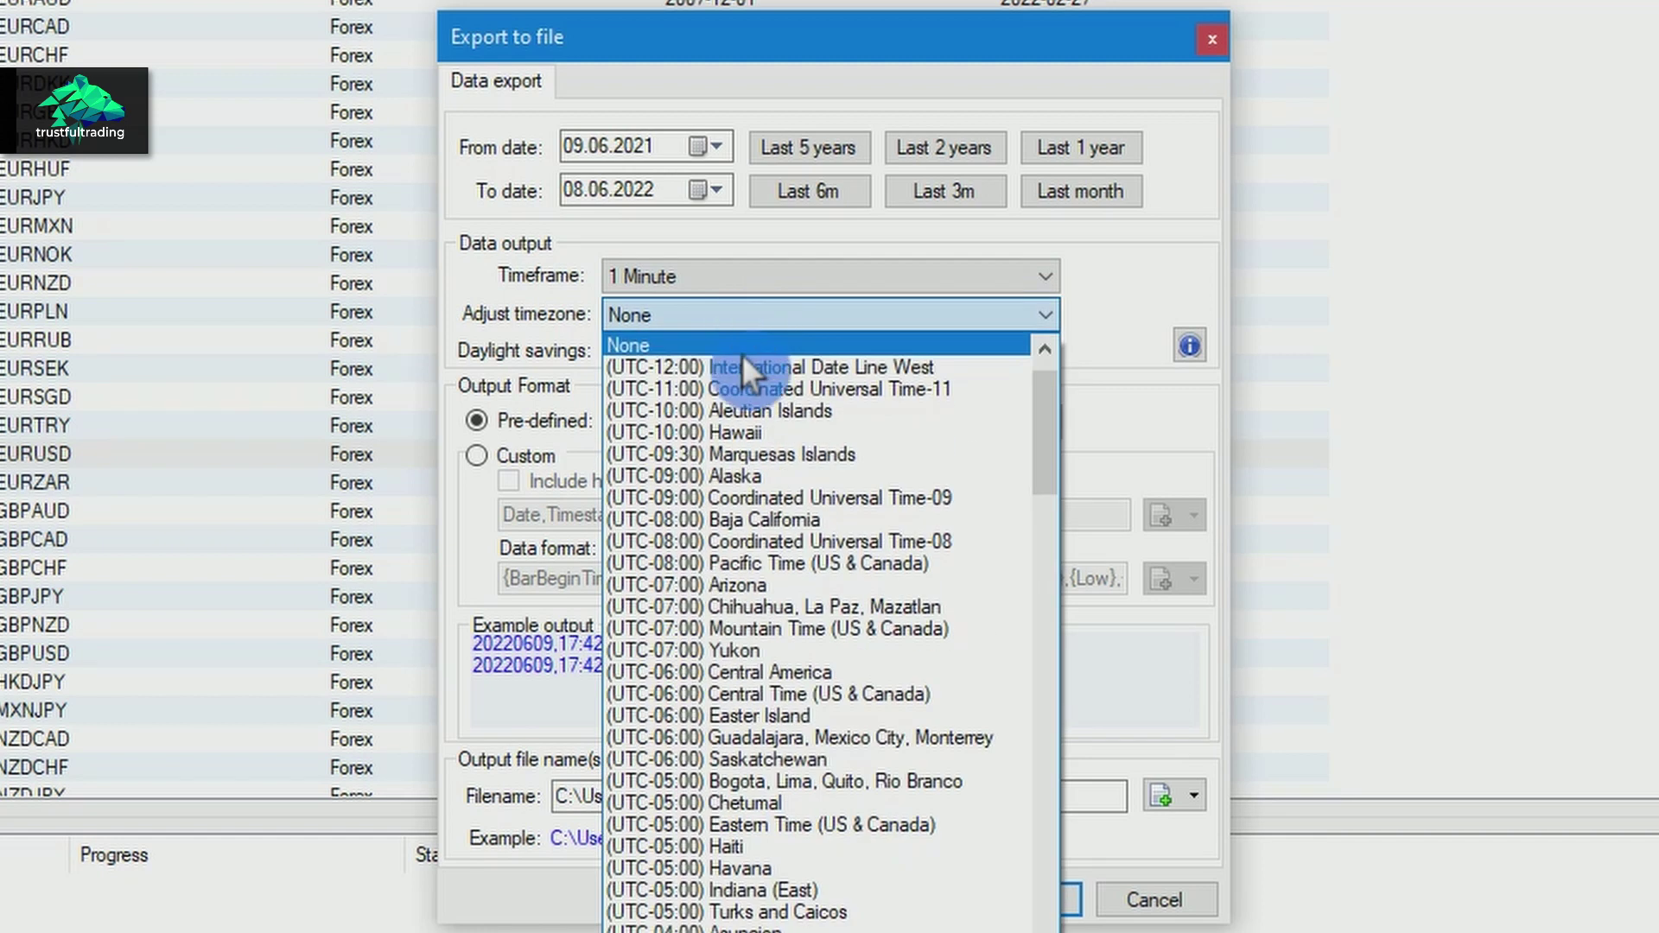
scroll(746, 372, "up", 1)
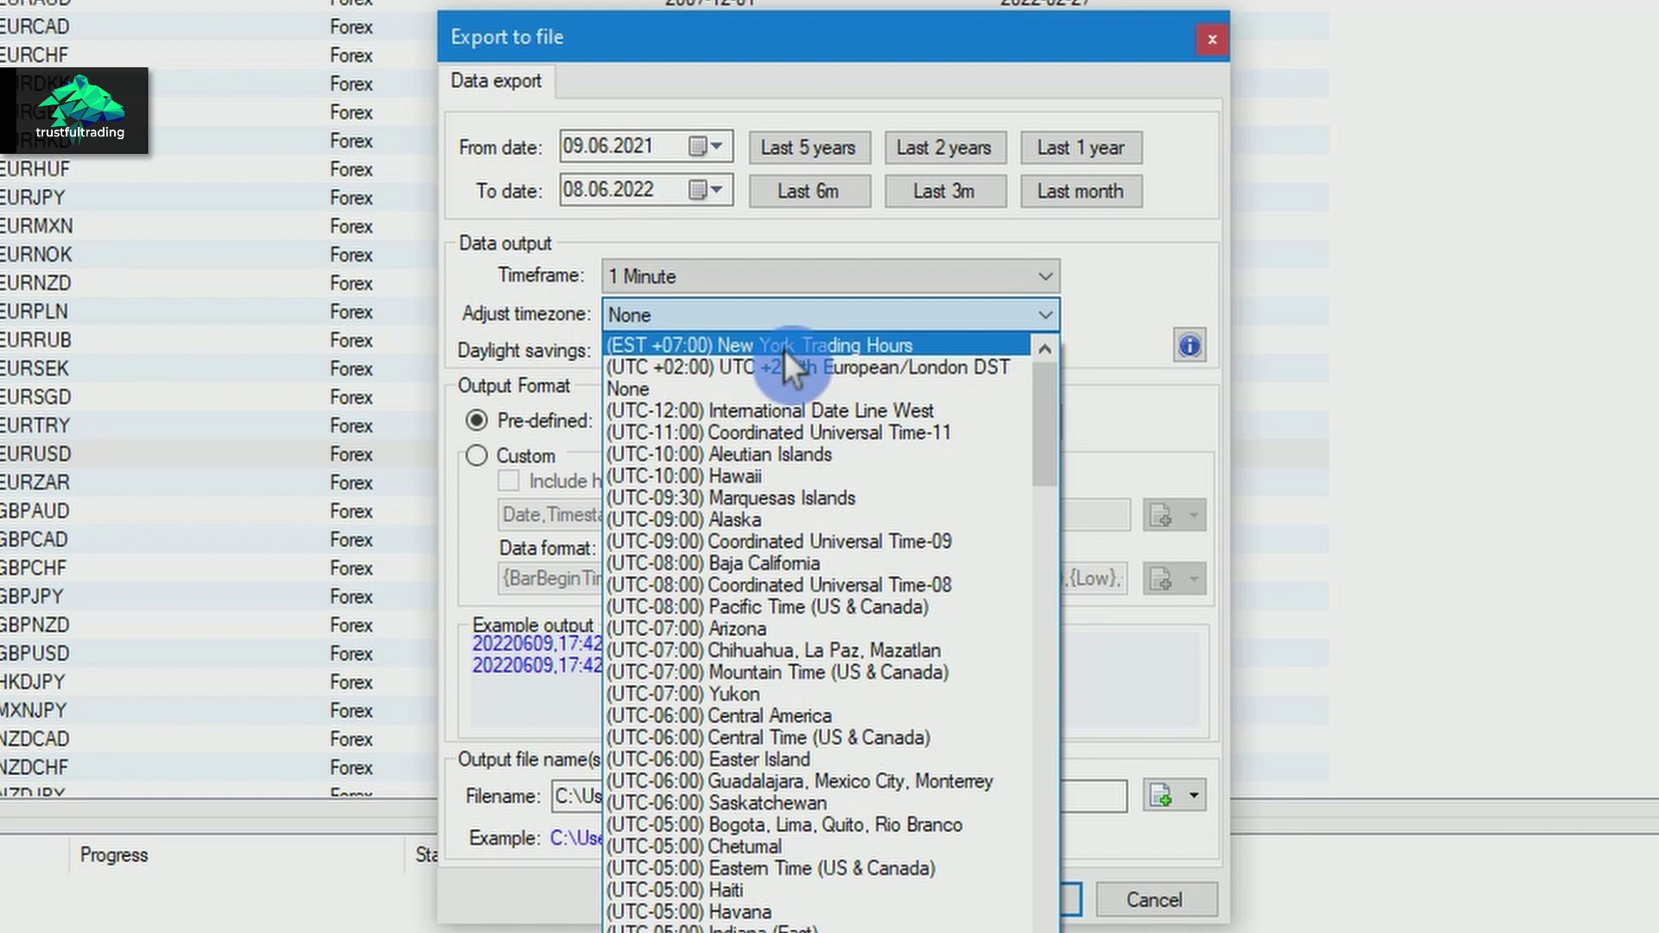
left_click(784, 347)
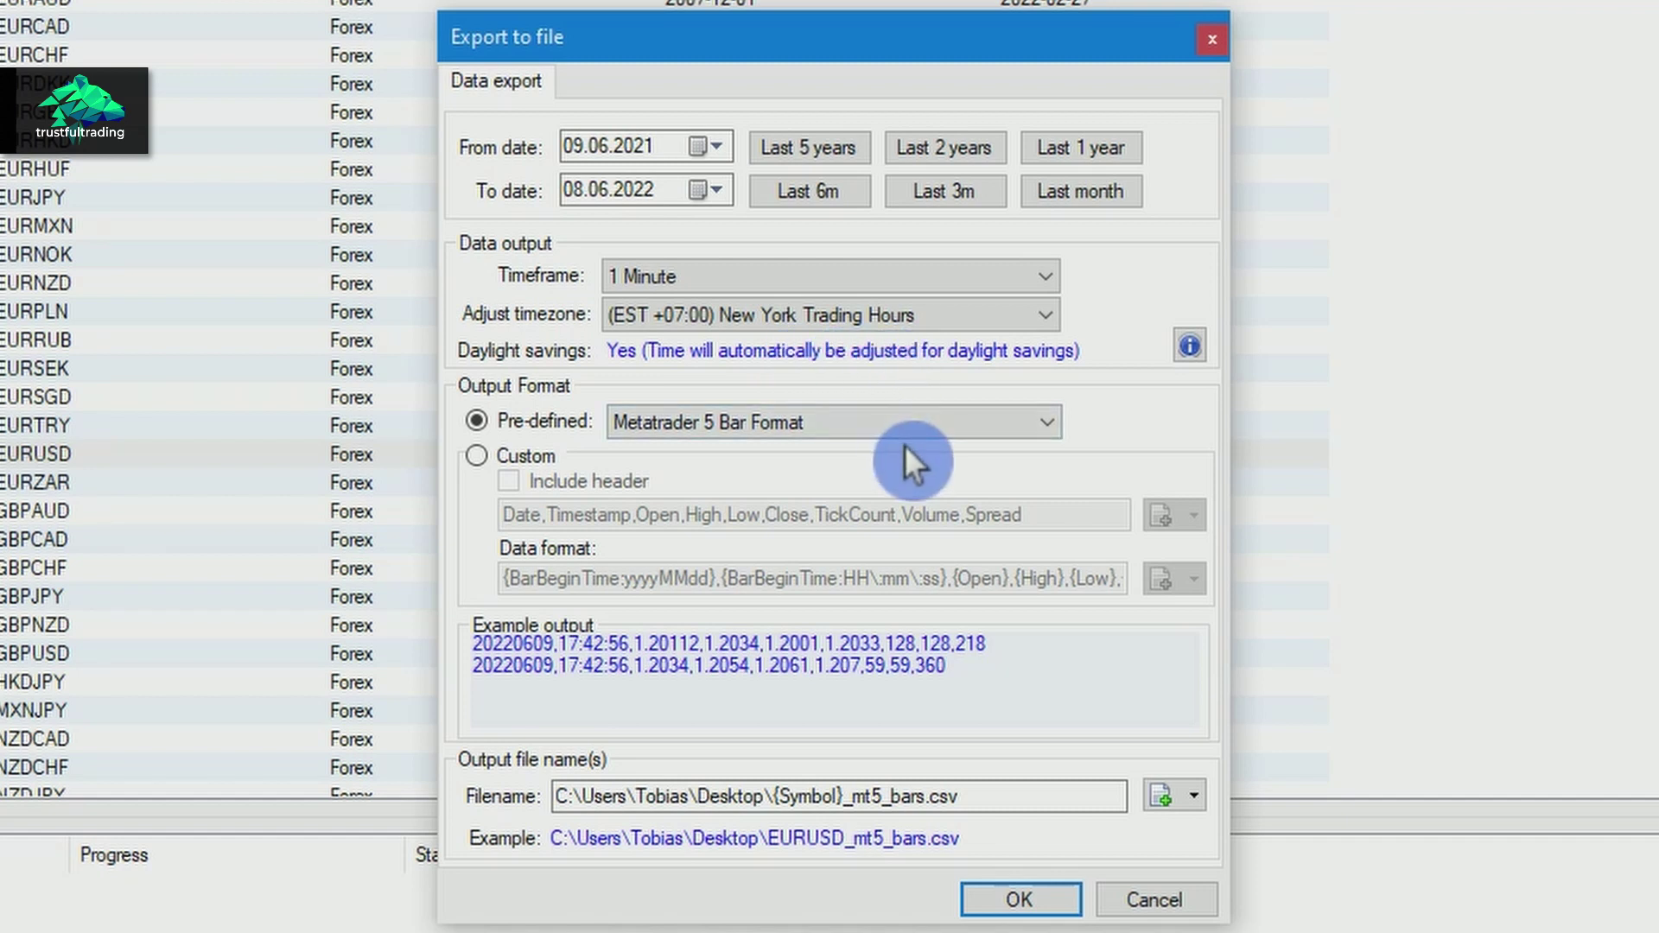
left_click(1020, 901)
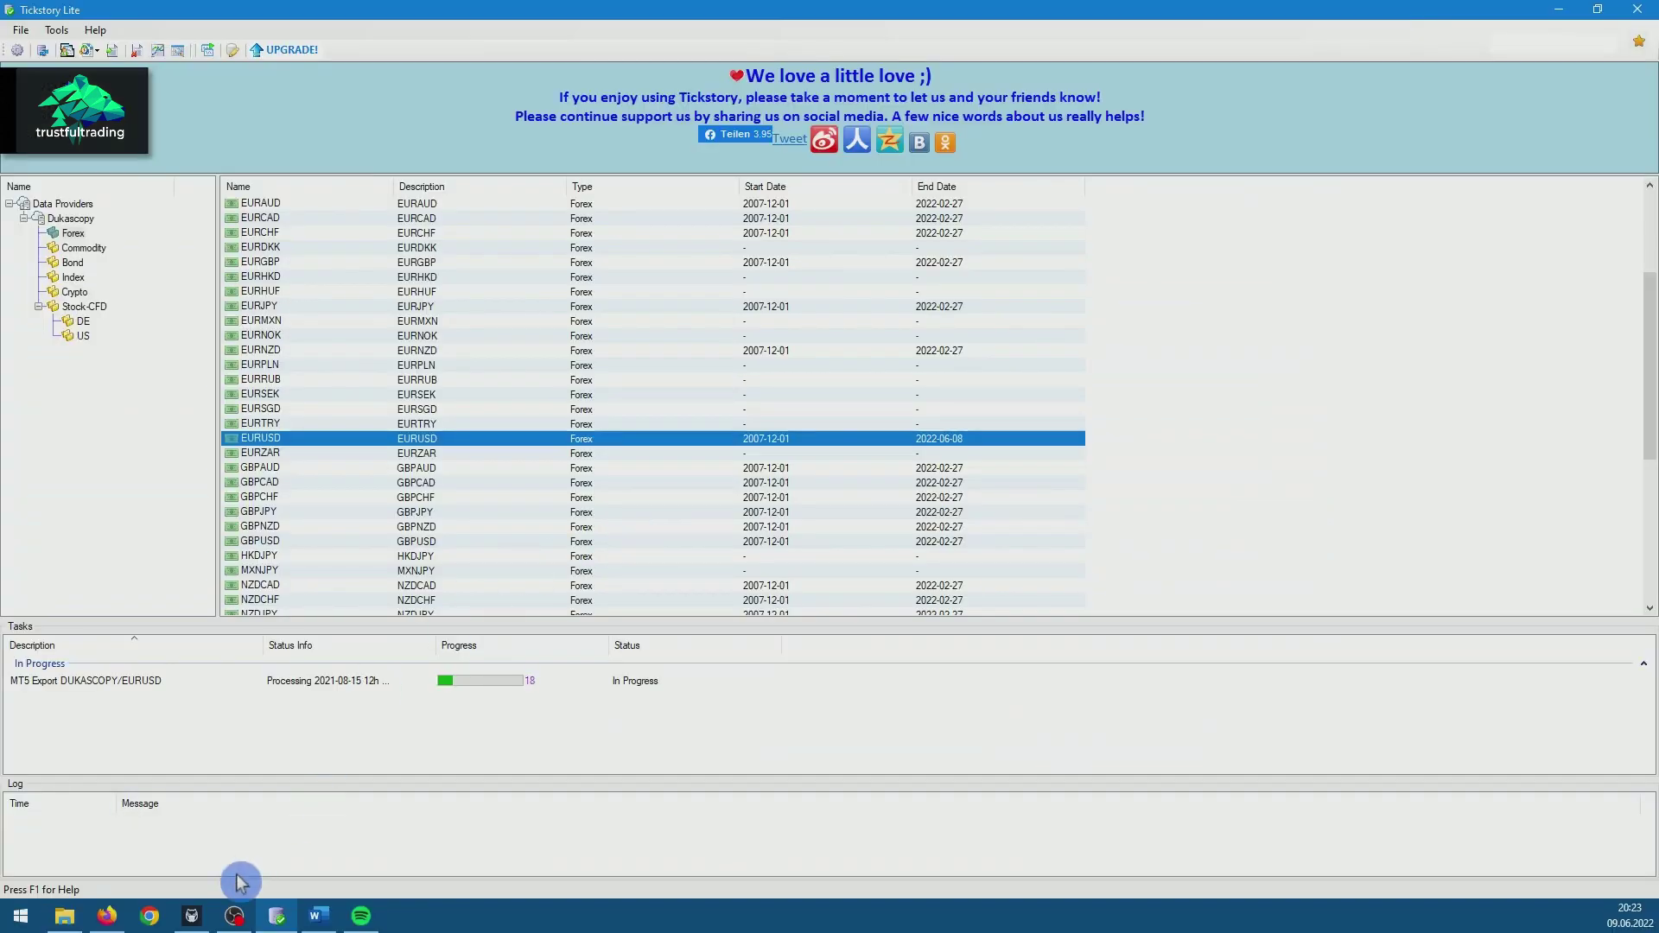
- Switch back to MetaTrader 5 from the taskbar while the export runs
left_click(193, 916)
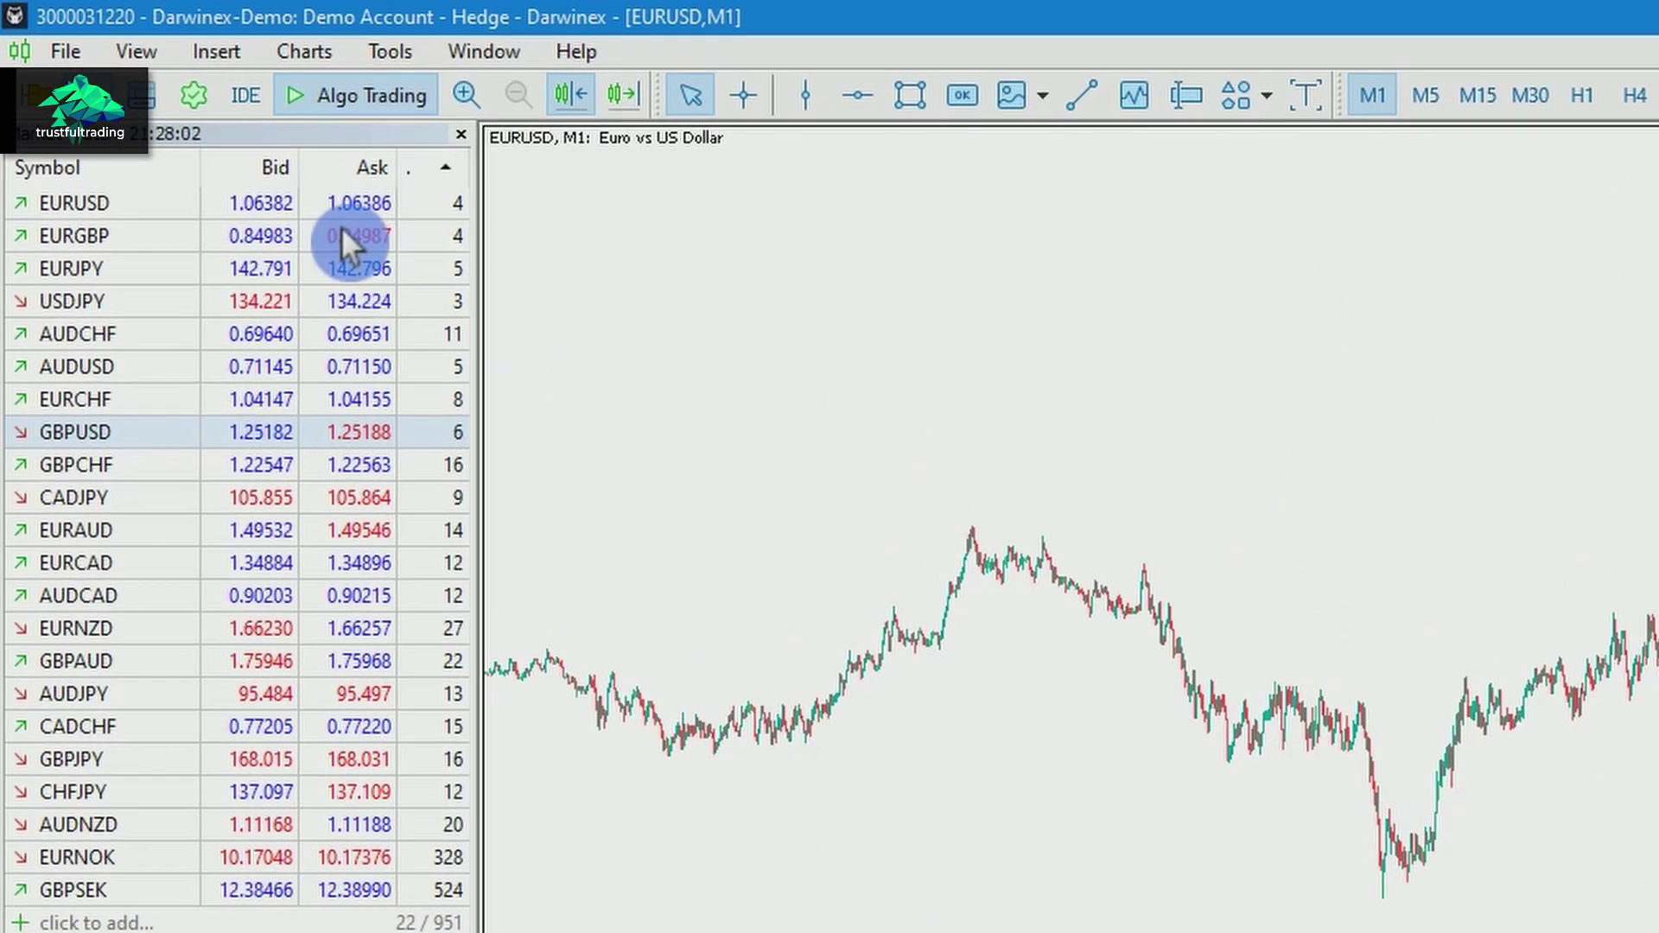
- Open the View > Symbols list, reposition and enlarge it, and start a new custom symbol
left_click(102, 40)
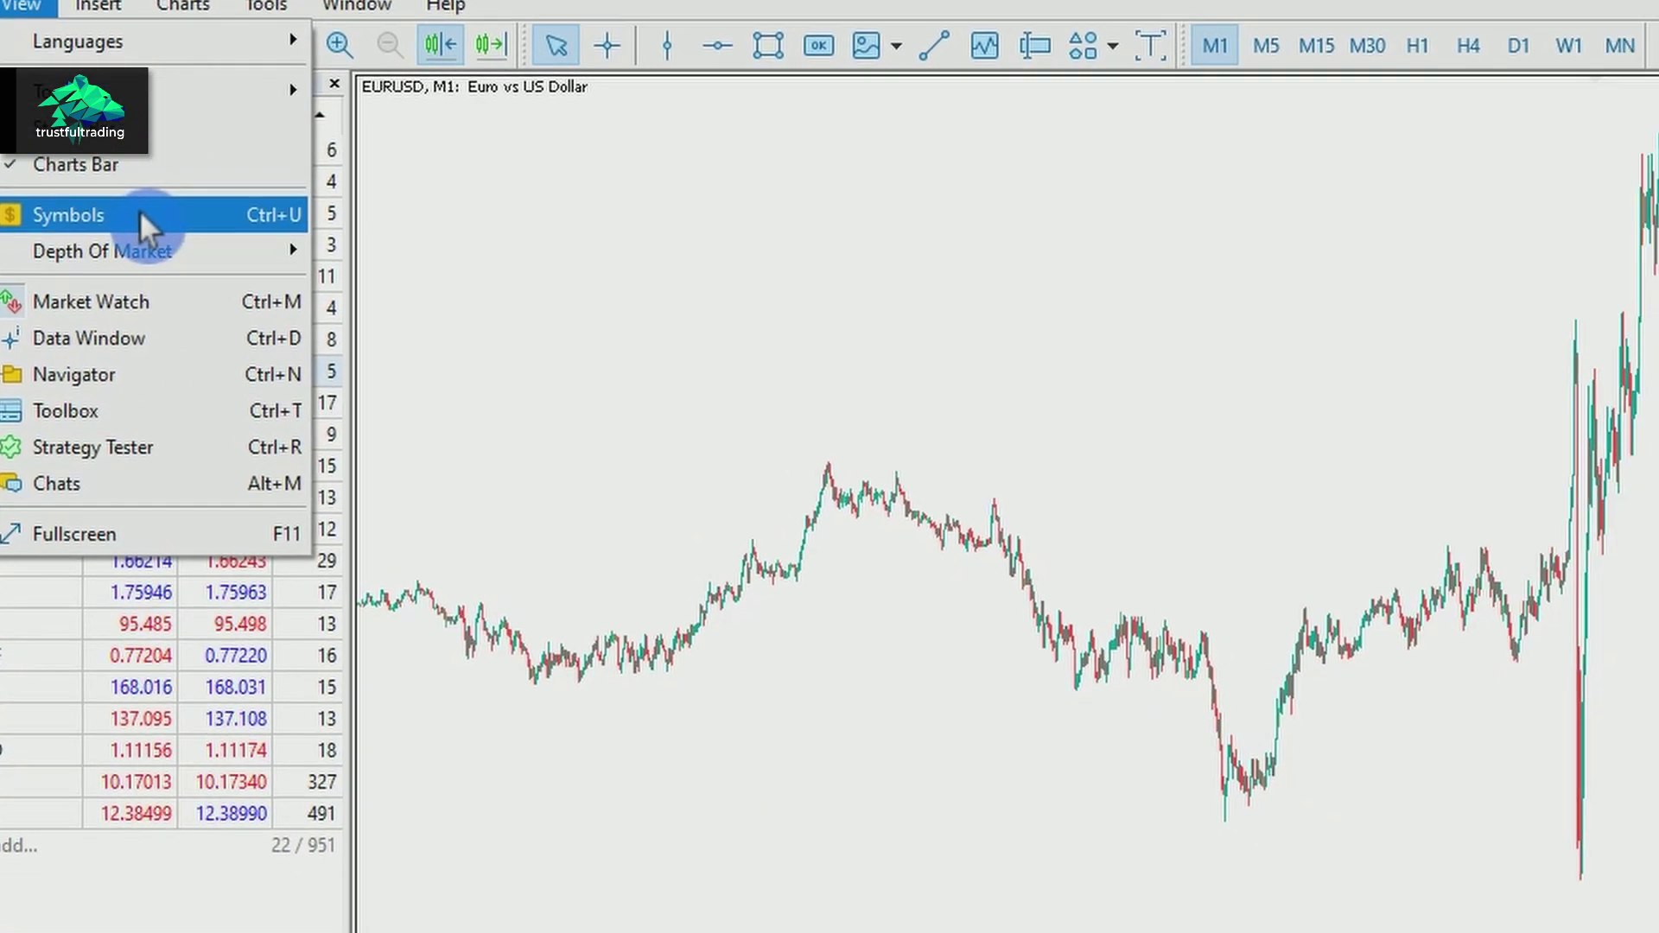
left_click(138, 215)
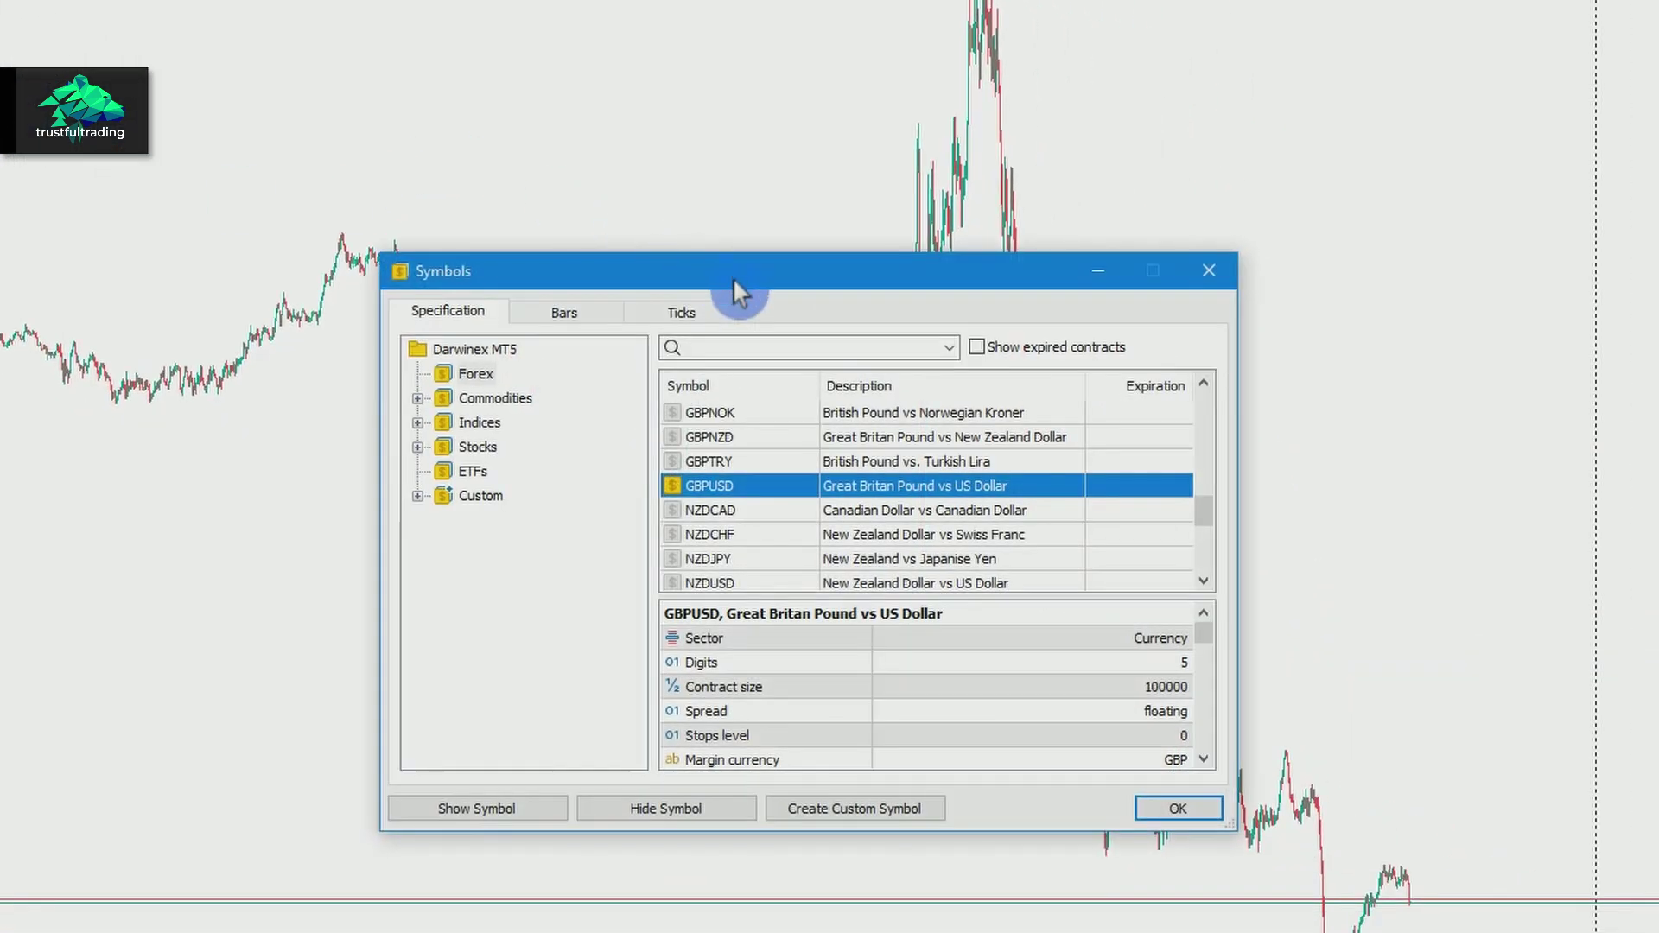
left_click_drag(732, 278, 543, 67)
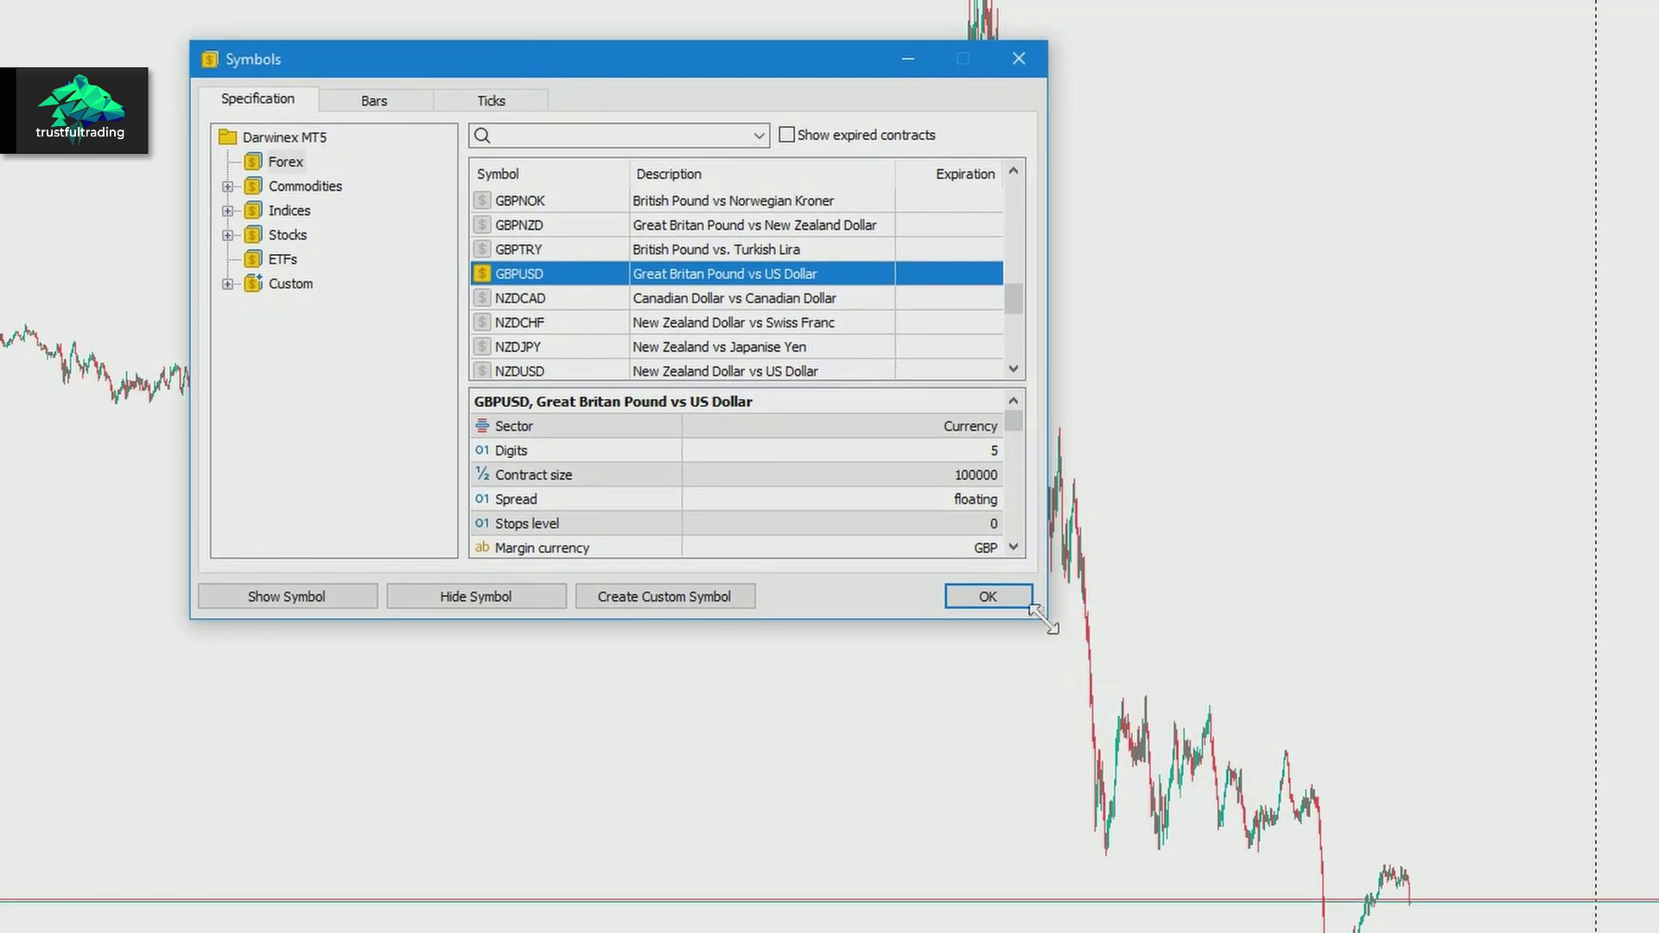
left_click_drag(1049, 617, 1435, 903)
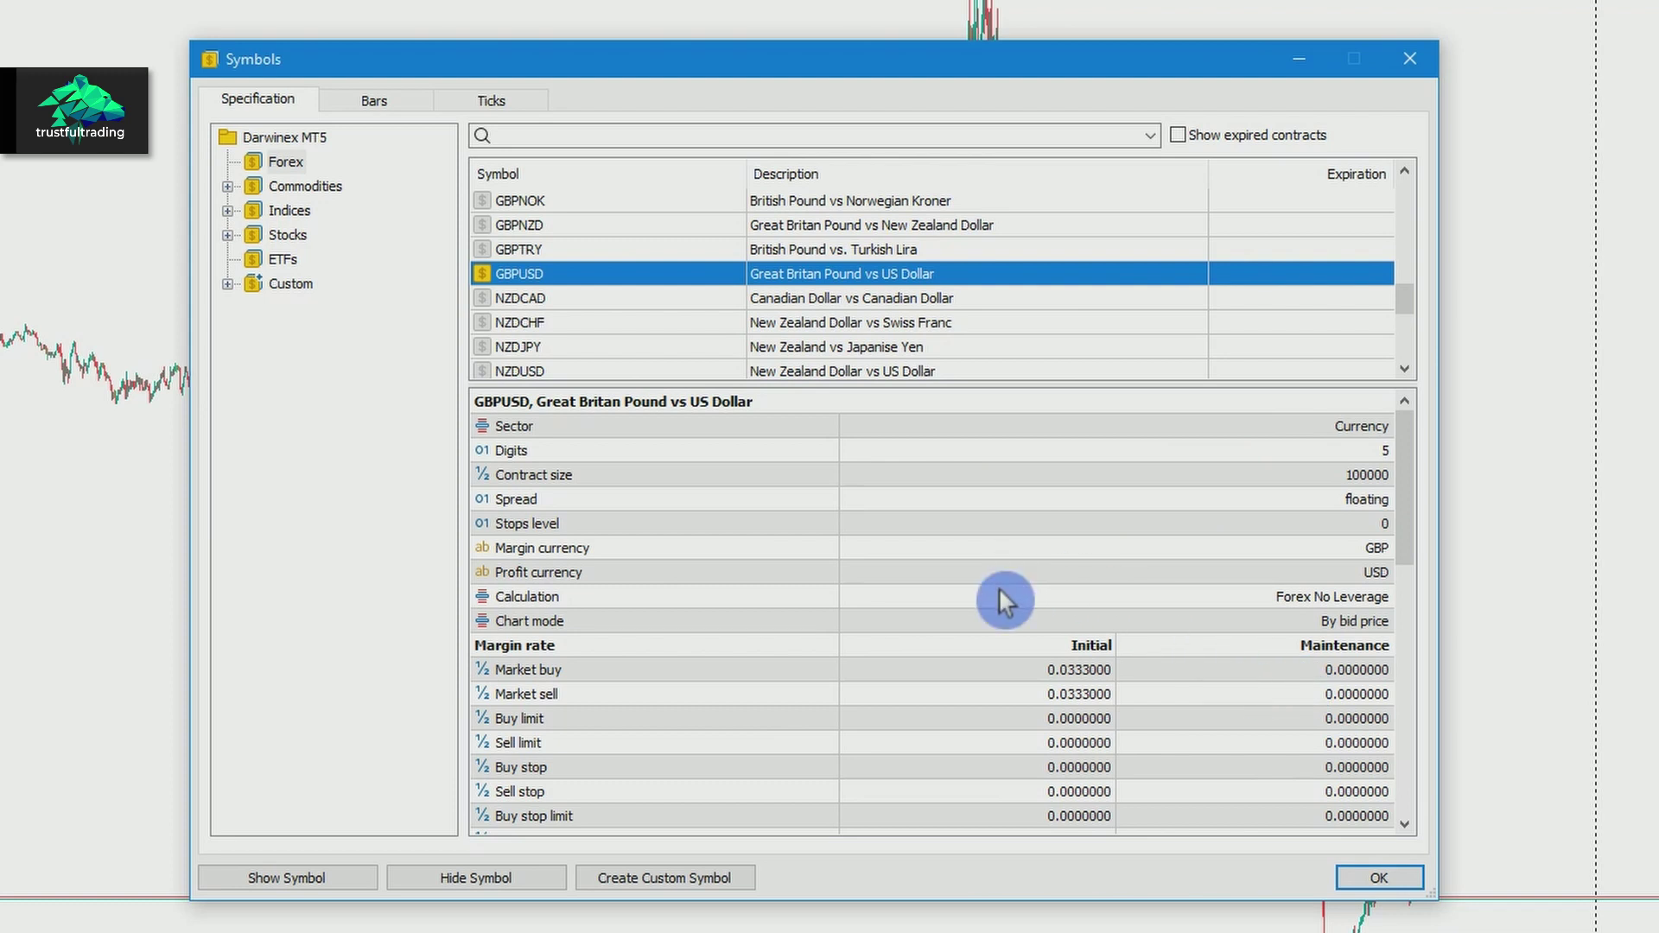
left_click(682, 877)
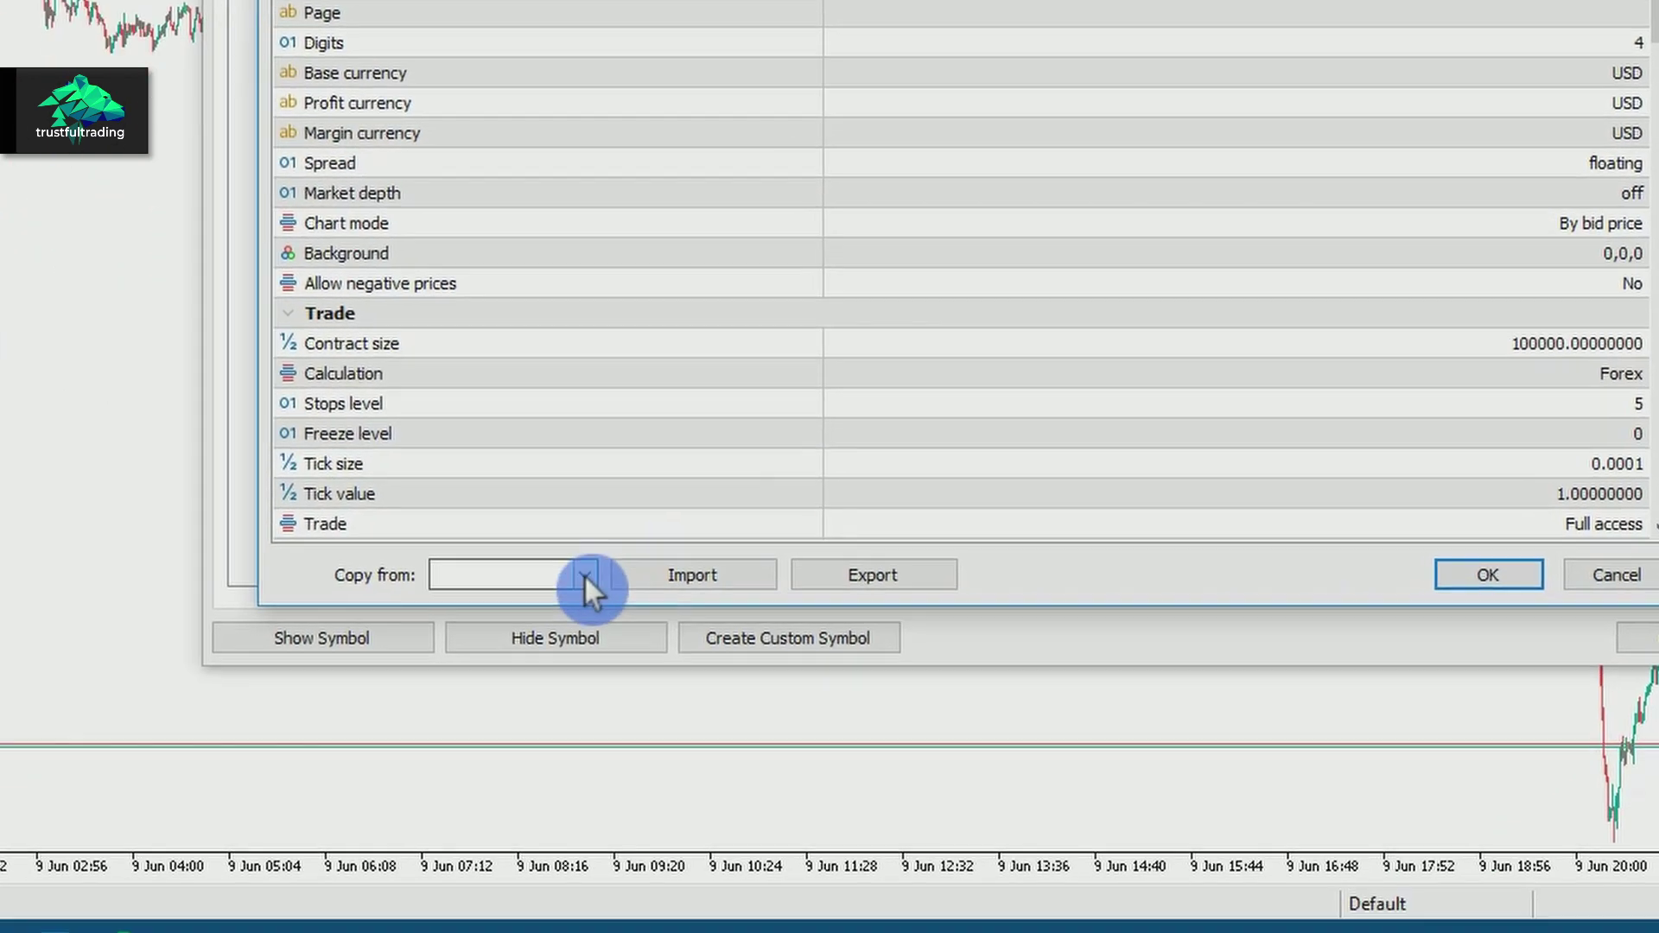
- Copy the new custom symbol's settings from EURUSD
left_click(497, 827)
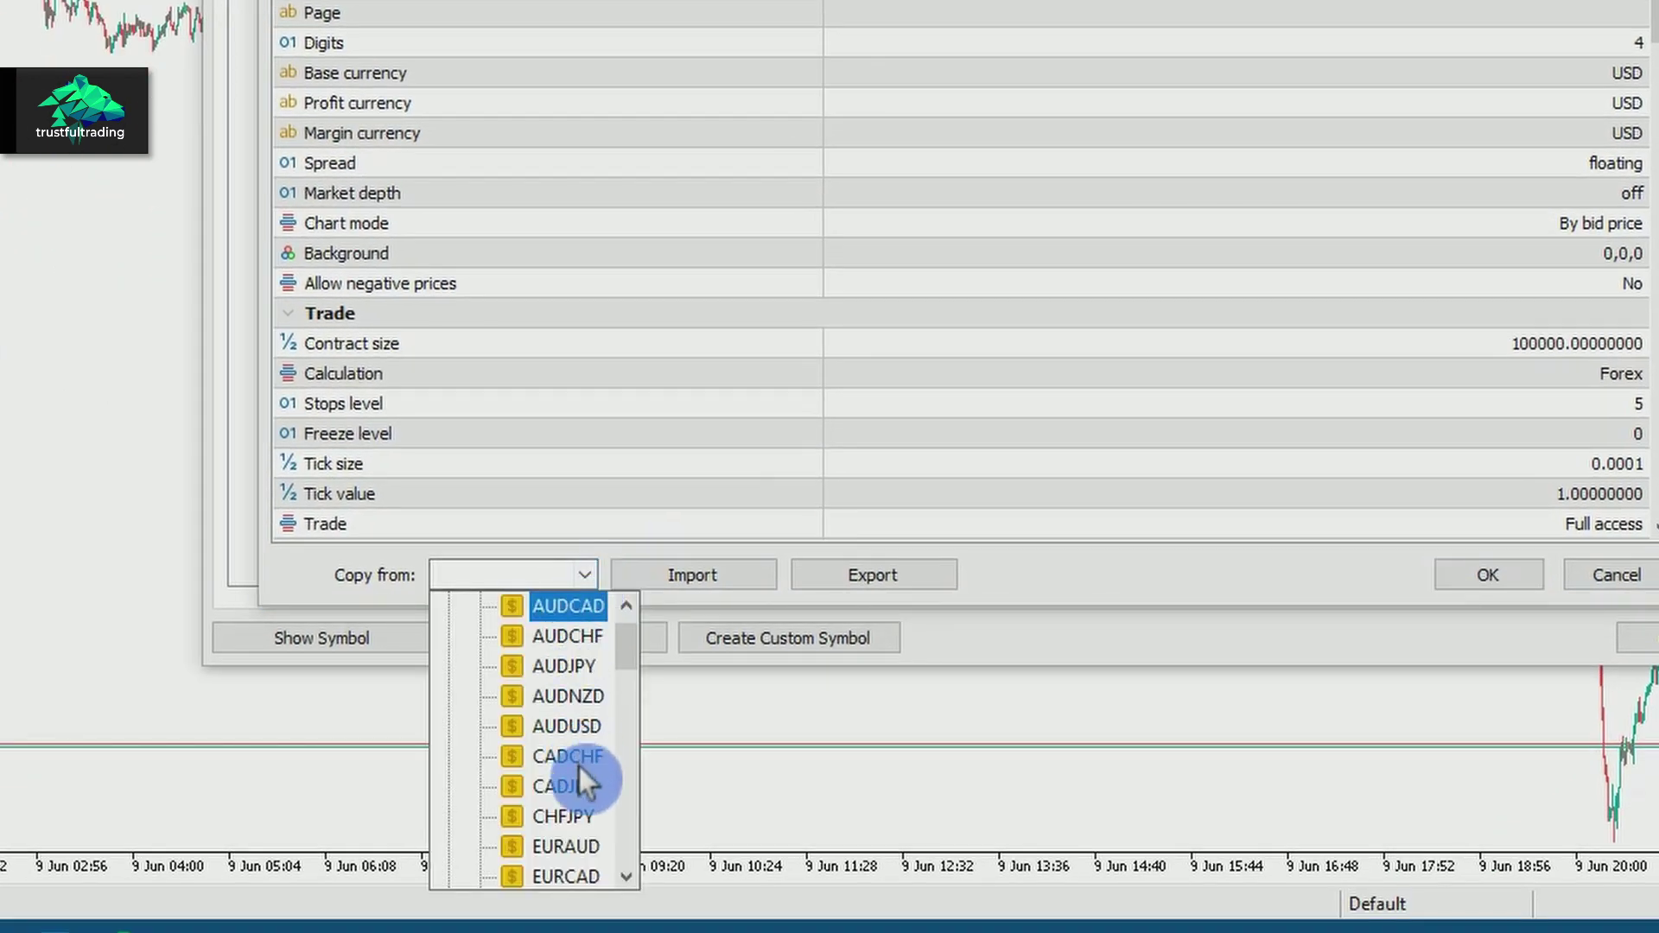
scroll(557, 807, "down", 2)
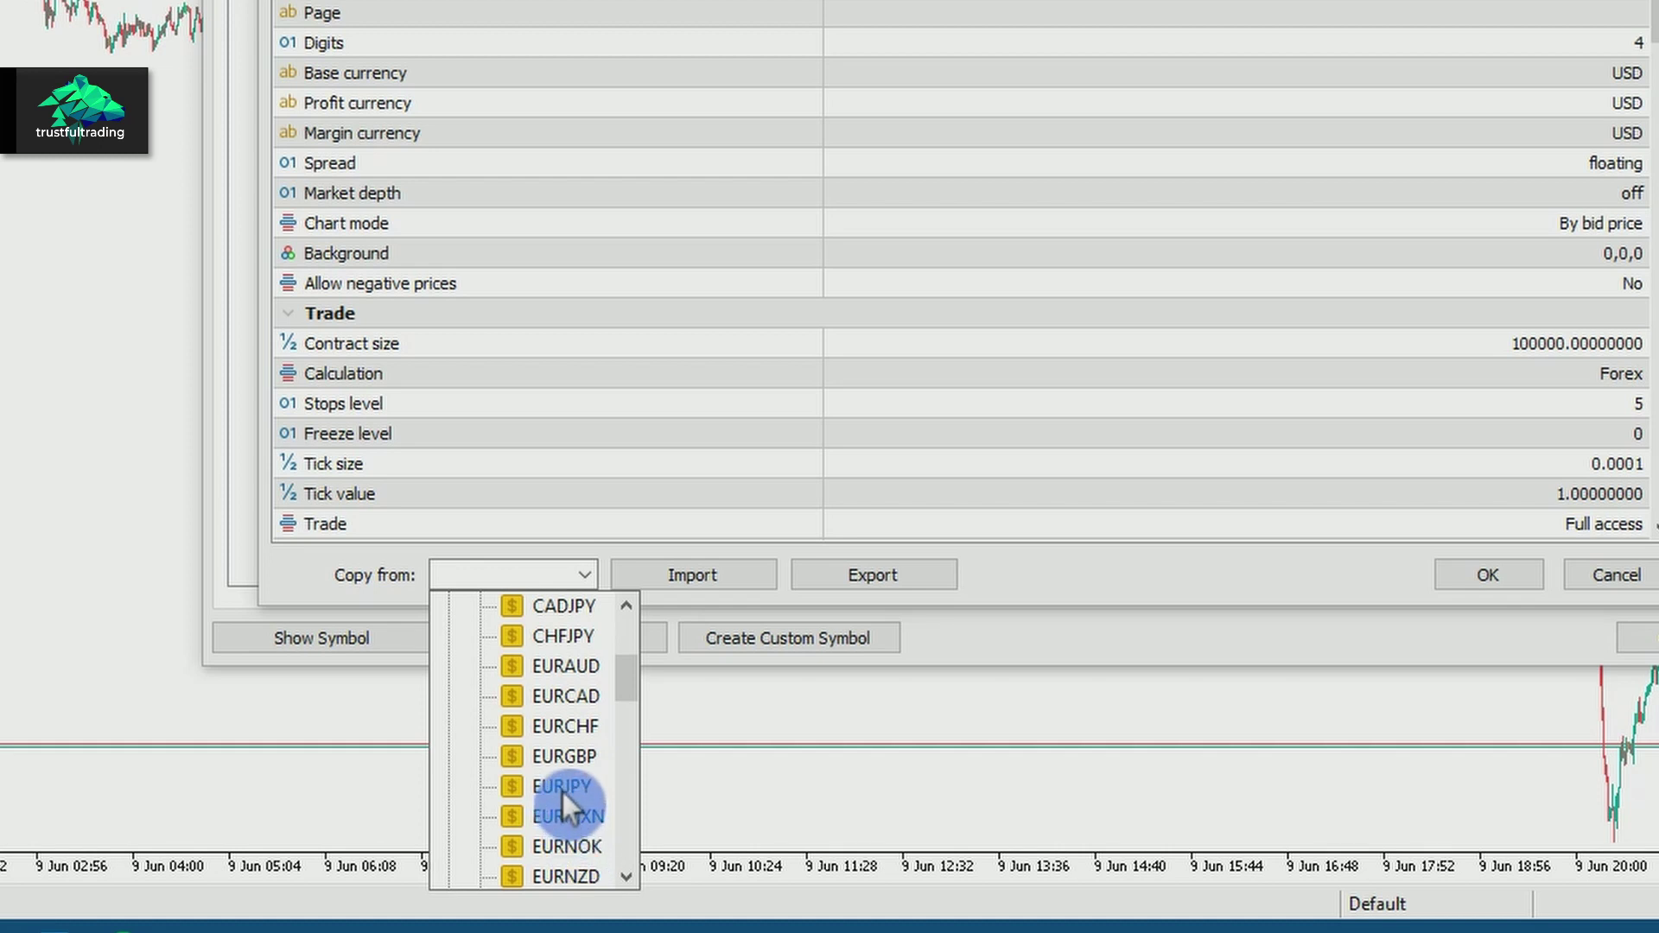
scroll(574, 791, "down", 2)
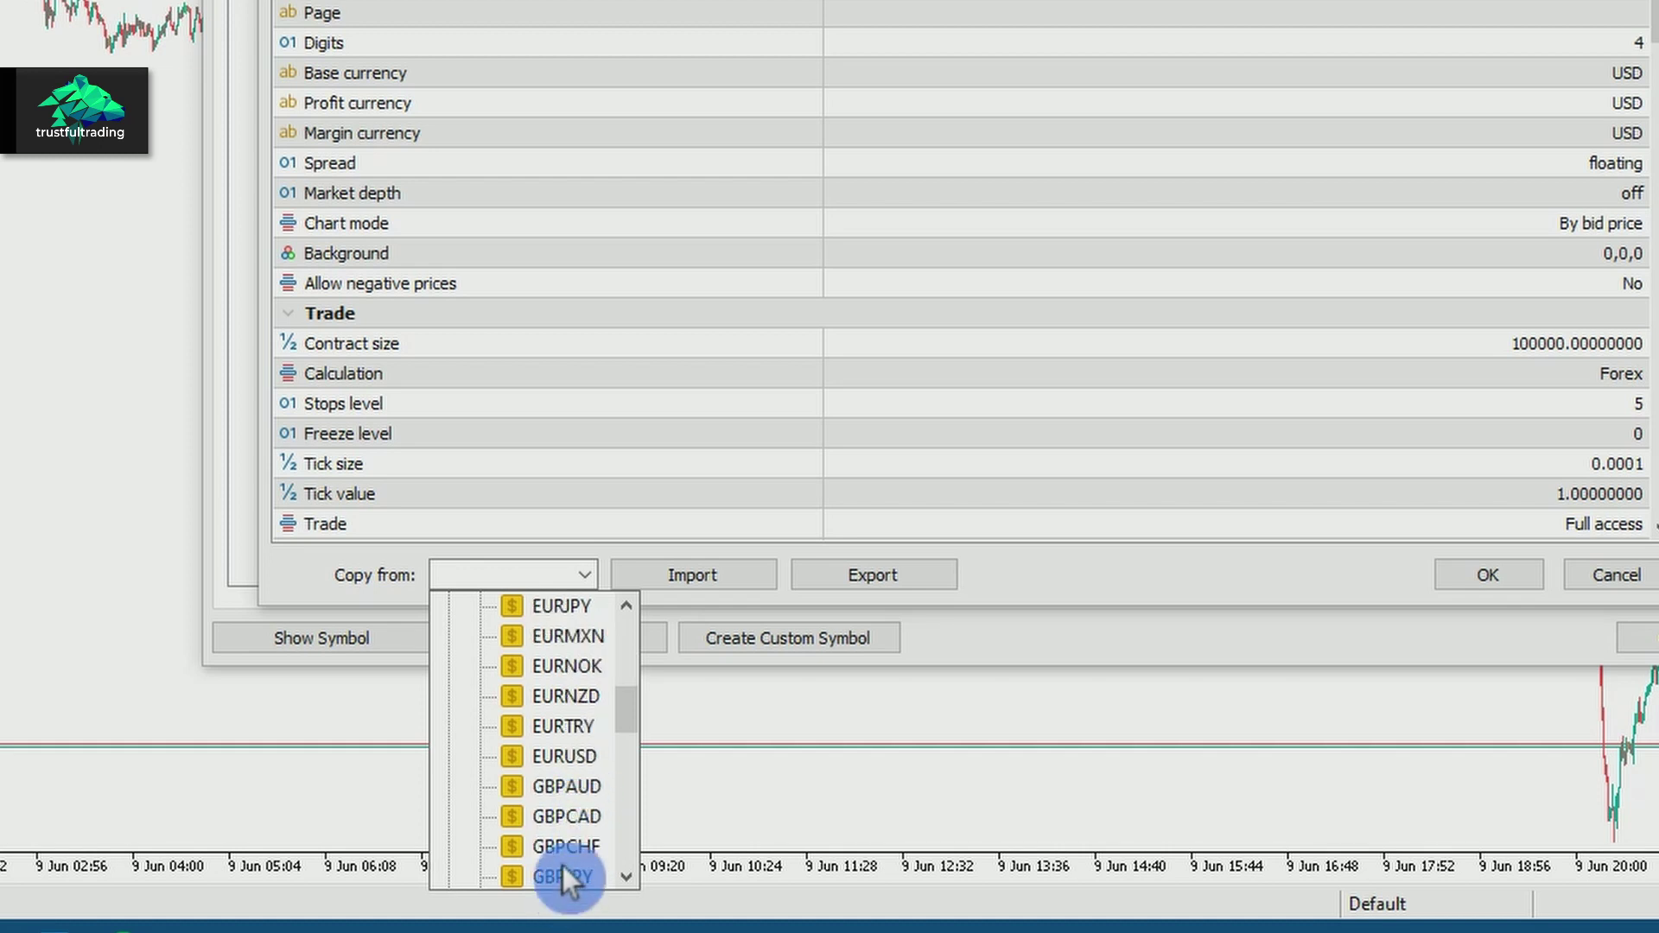
left_click(580, 755)
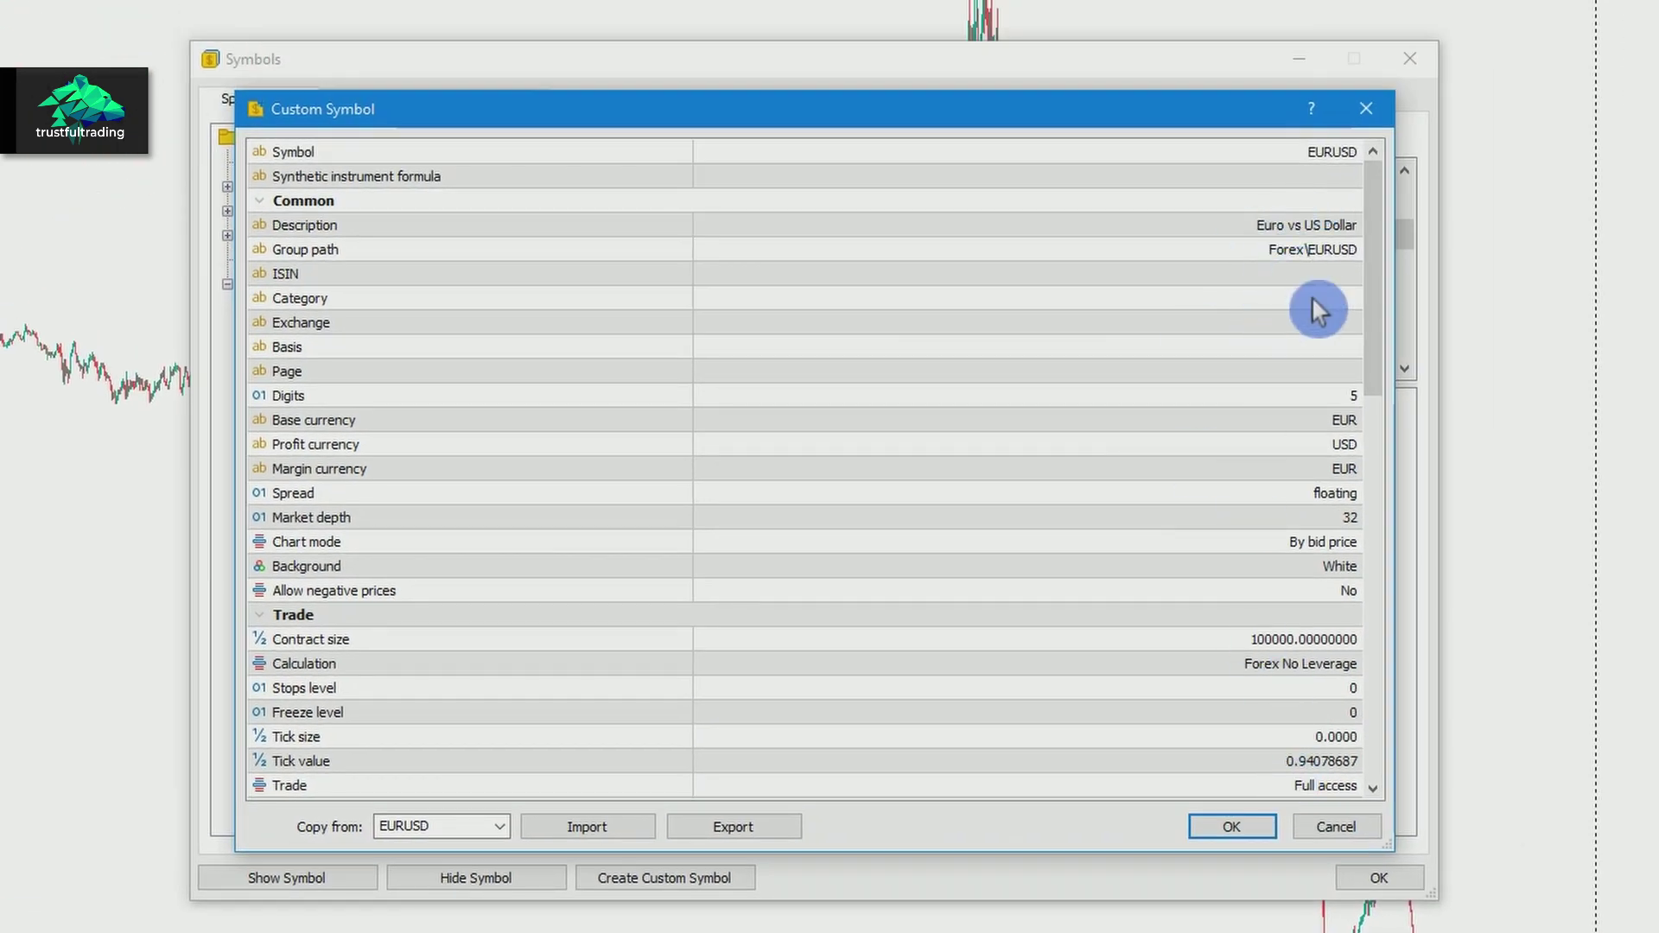
scroll(1262, 416, "down", 4)
scroll(1271, 368, "up", 4)
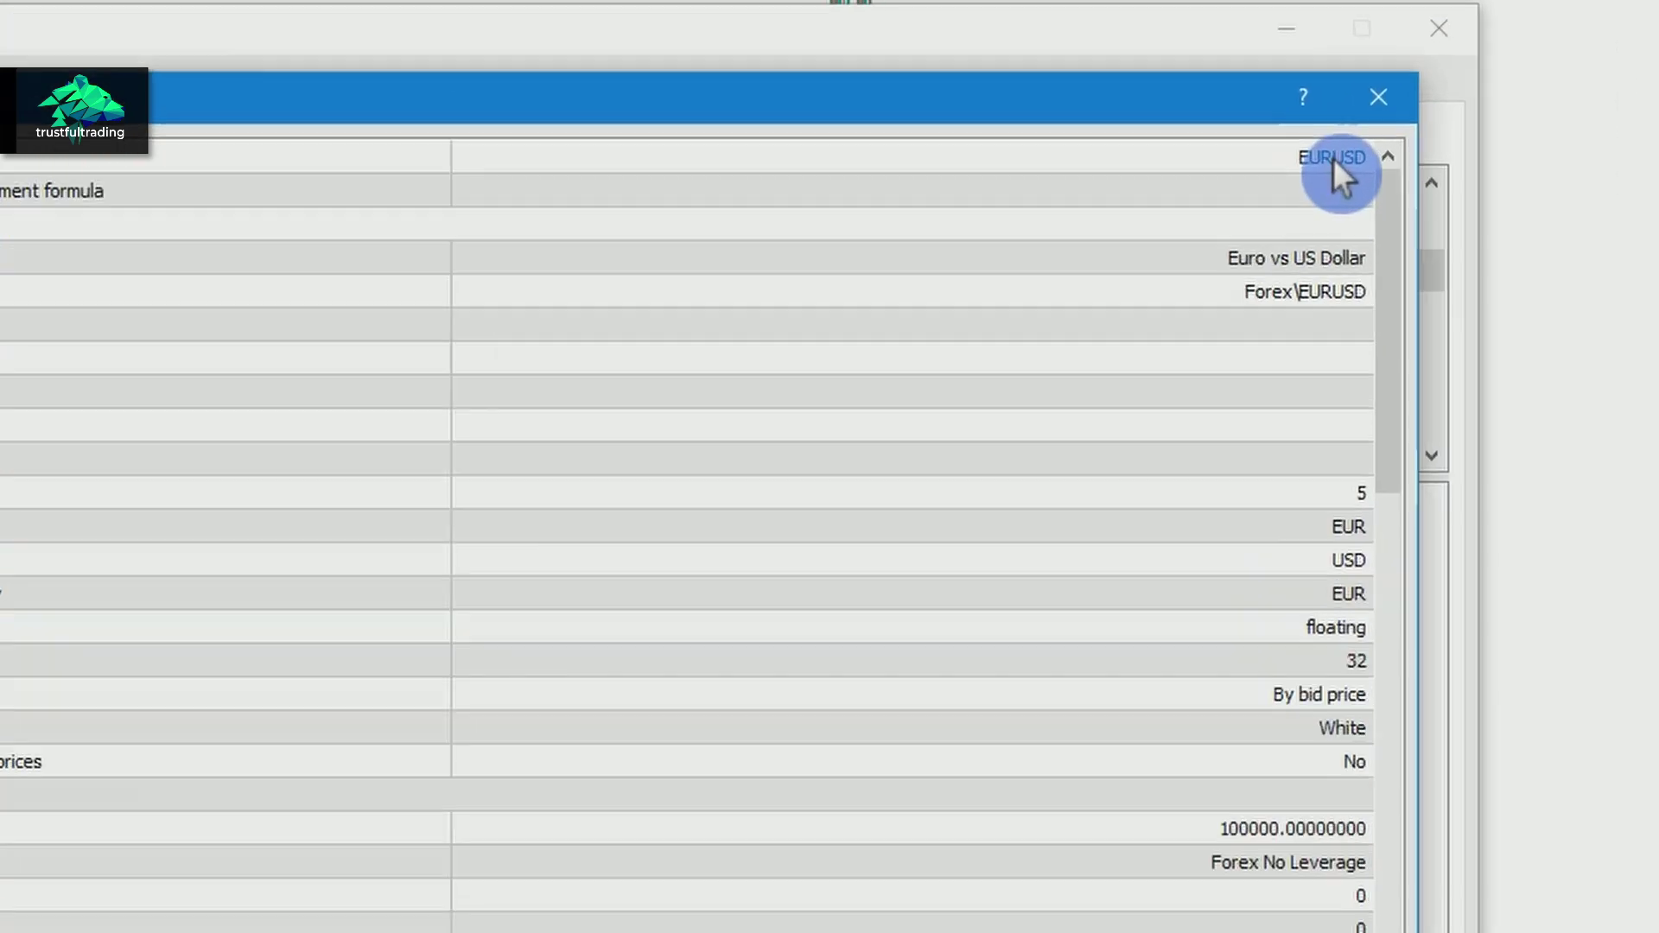
- Rename the custom symbol to EURUSD_edit
left_click(1332, 158)
key("End")
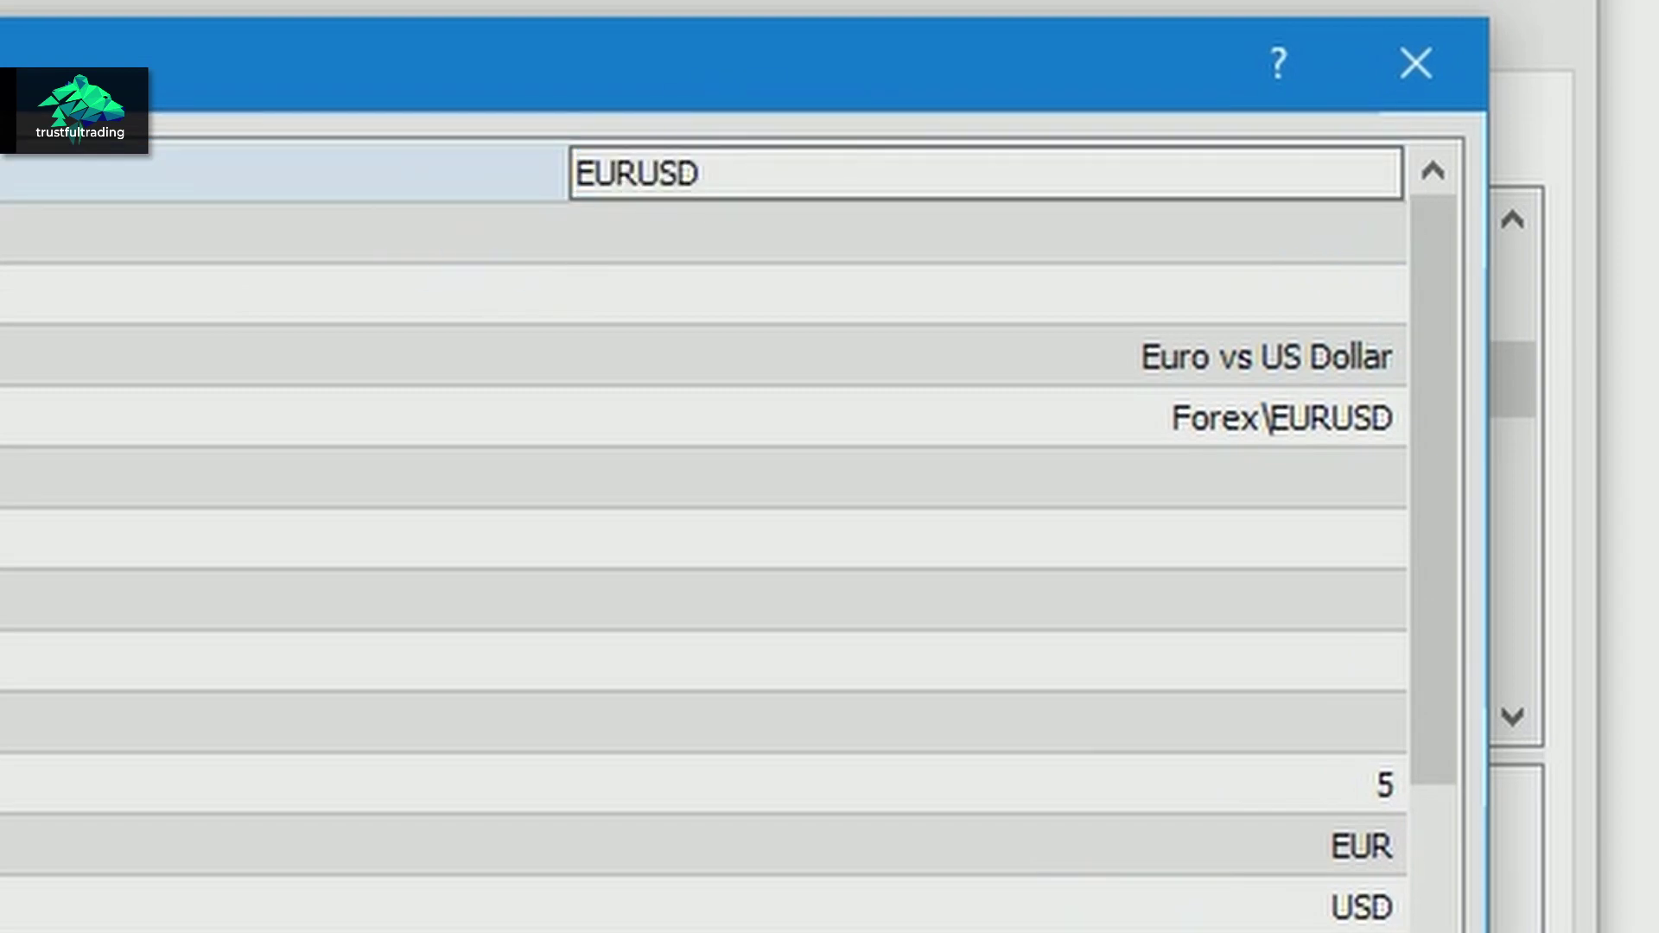
type("_edit")
left_click(730, 297)
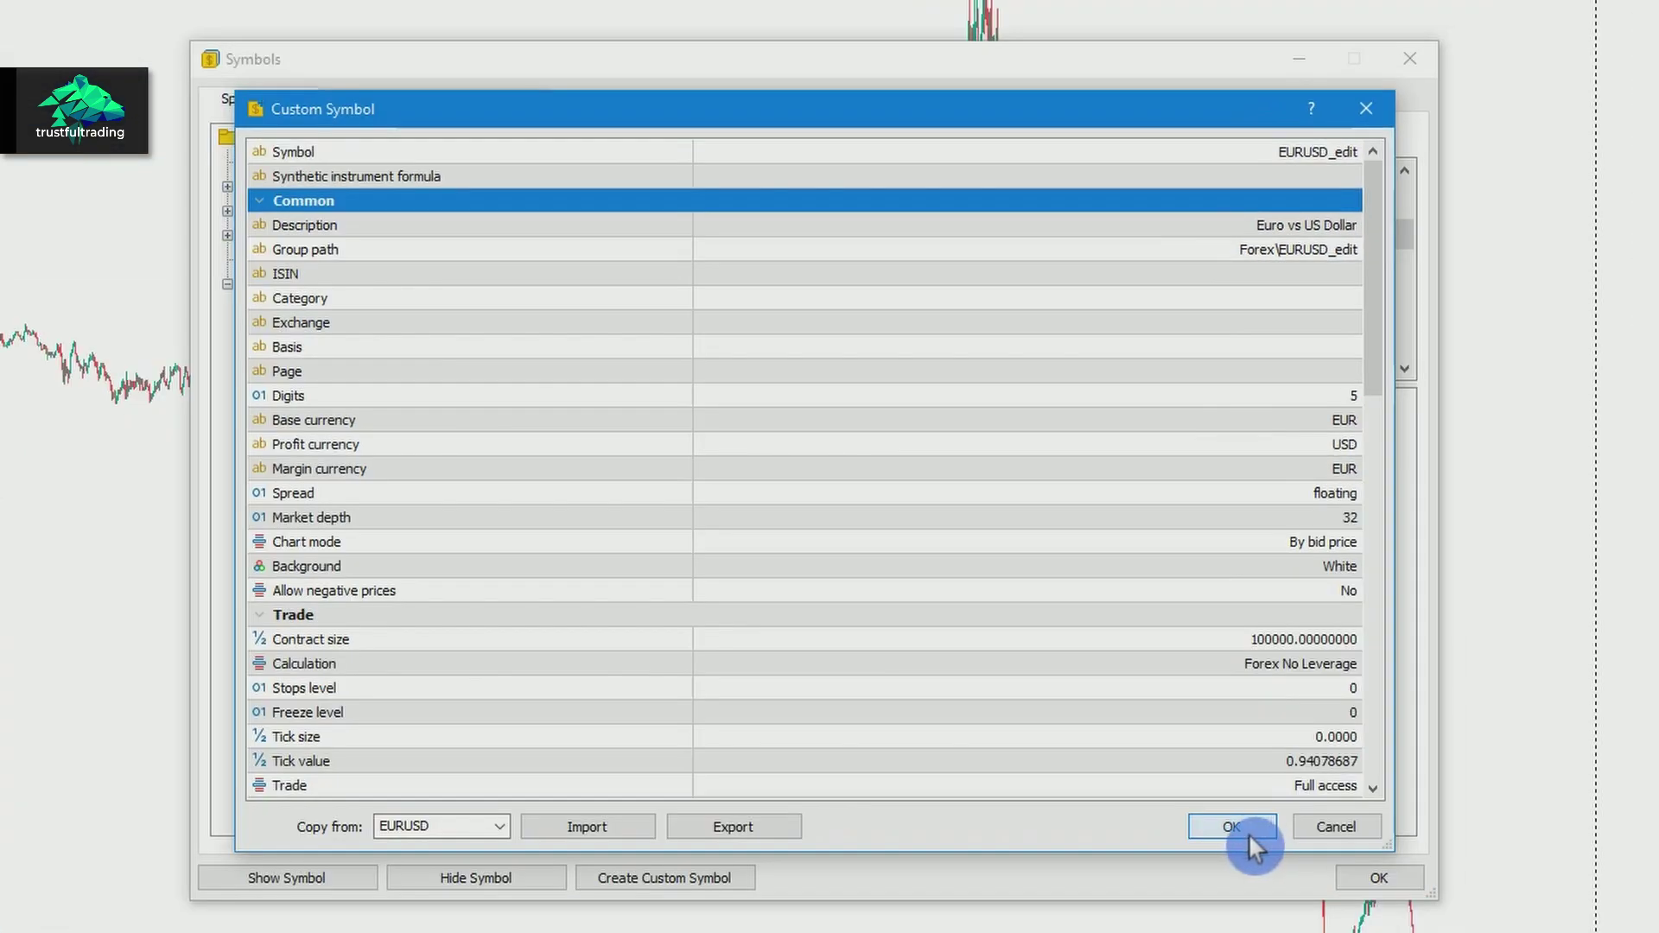
- Confirm EURUSD_edit and select it in the Custom > Forex symbol group
left_click(1252, 832)
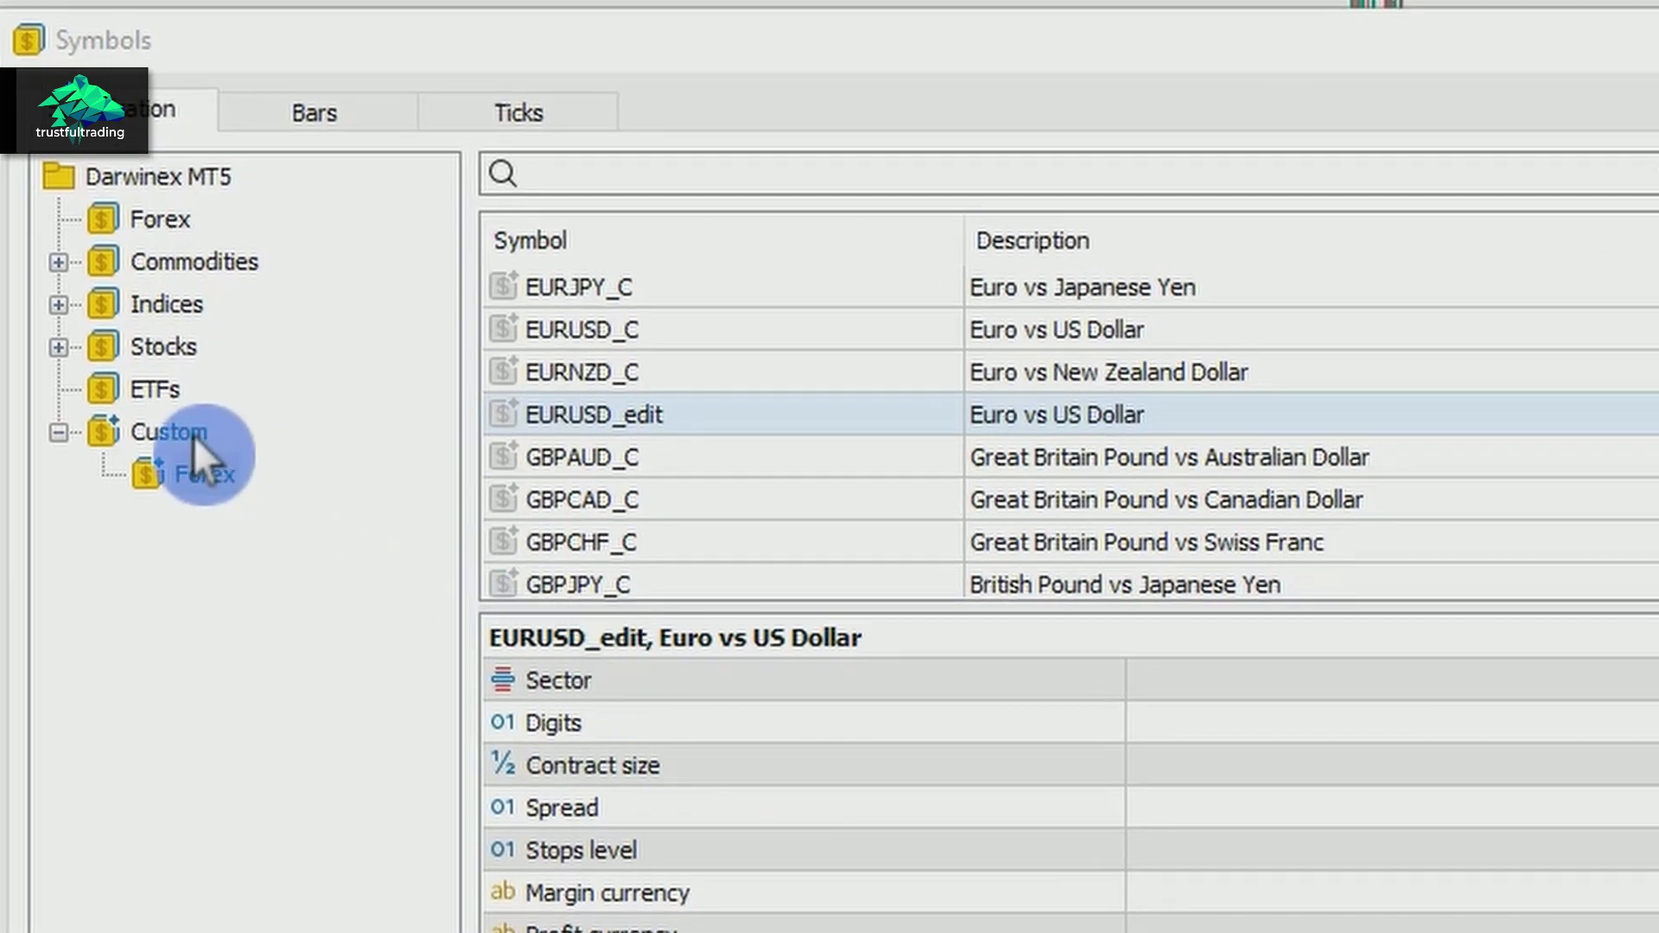
double_click(191, 433)
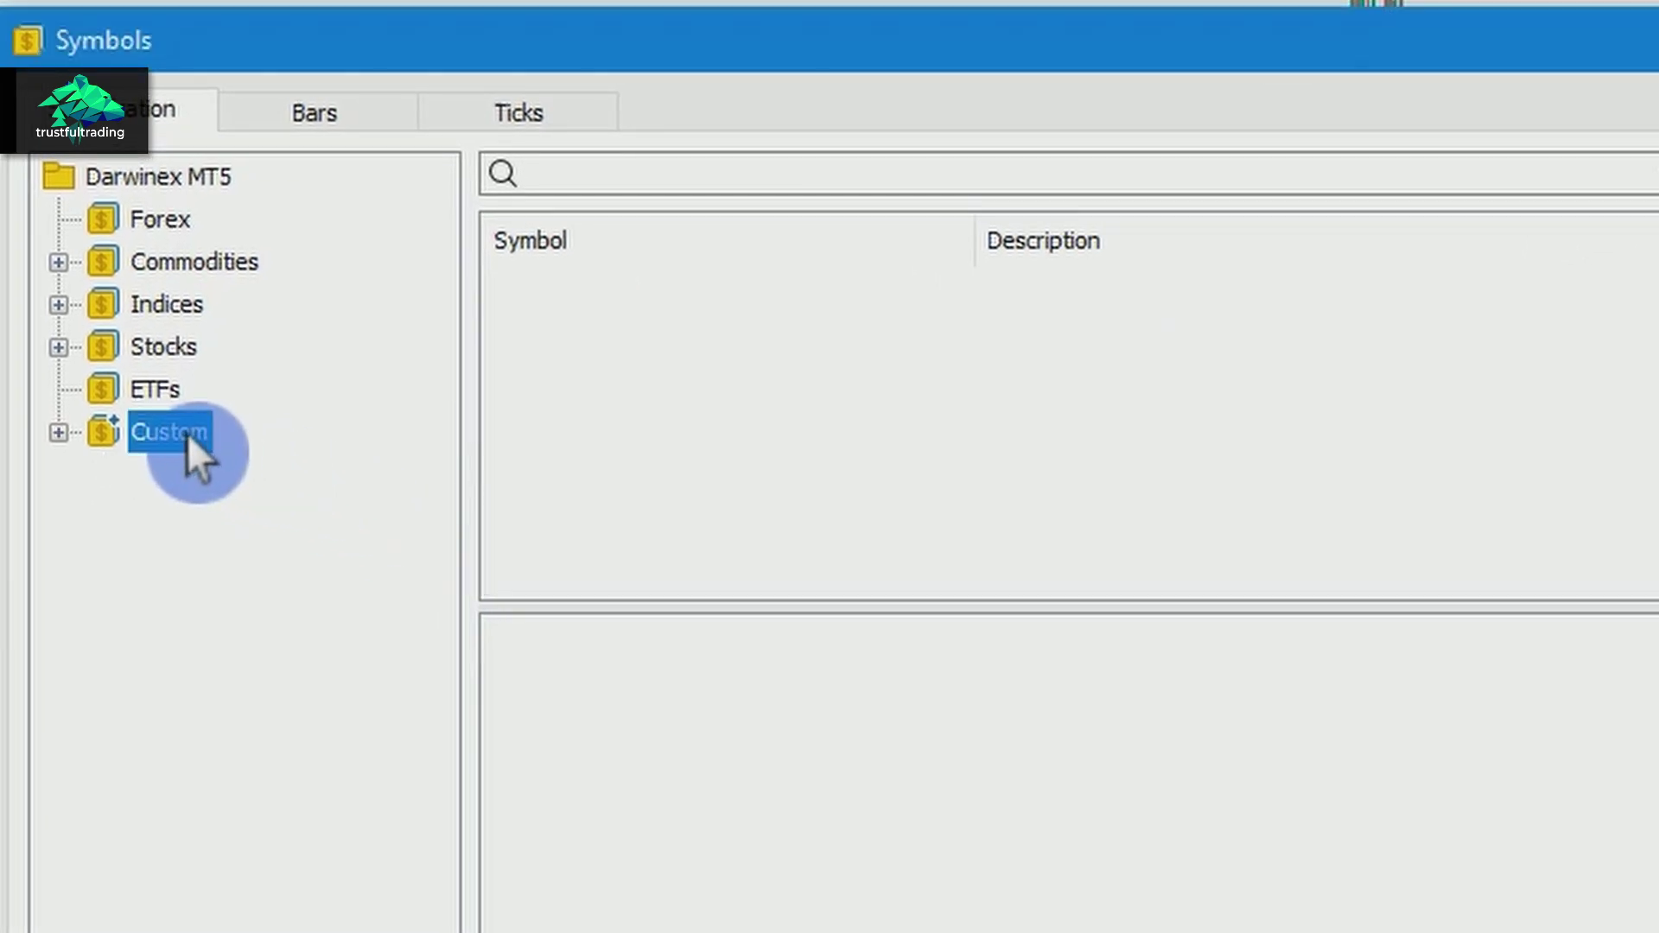
double_click(170, 448)
left_click(173, 475)
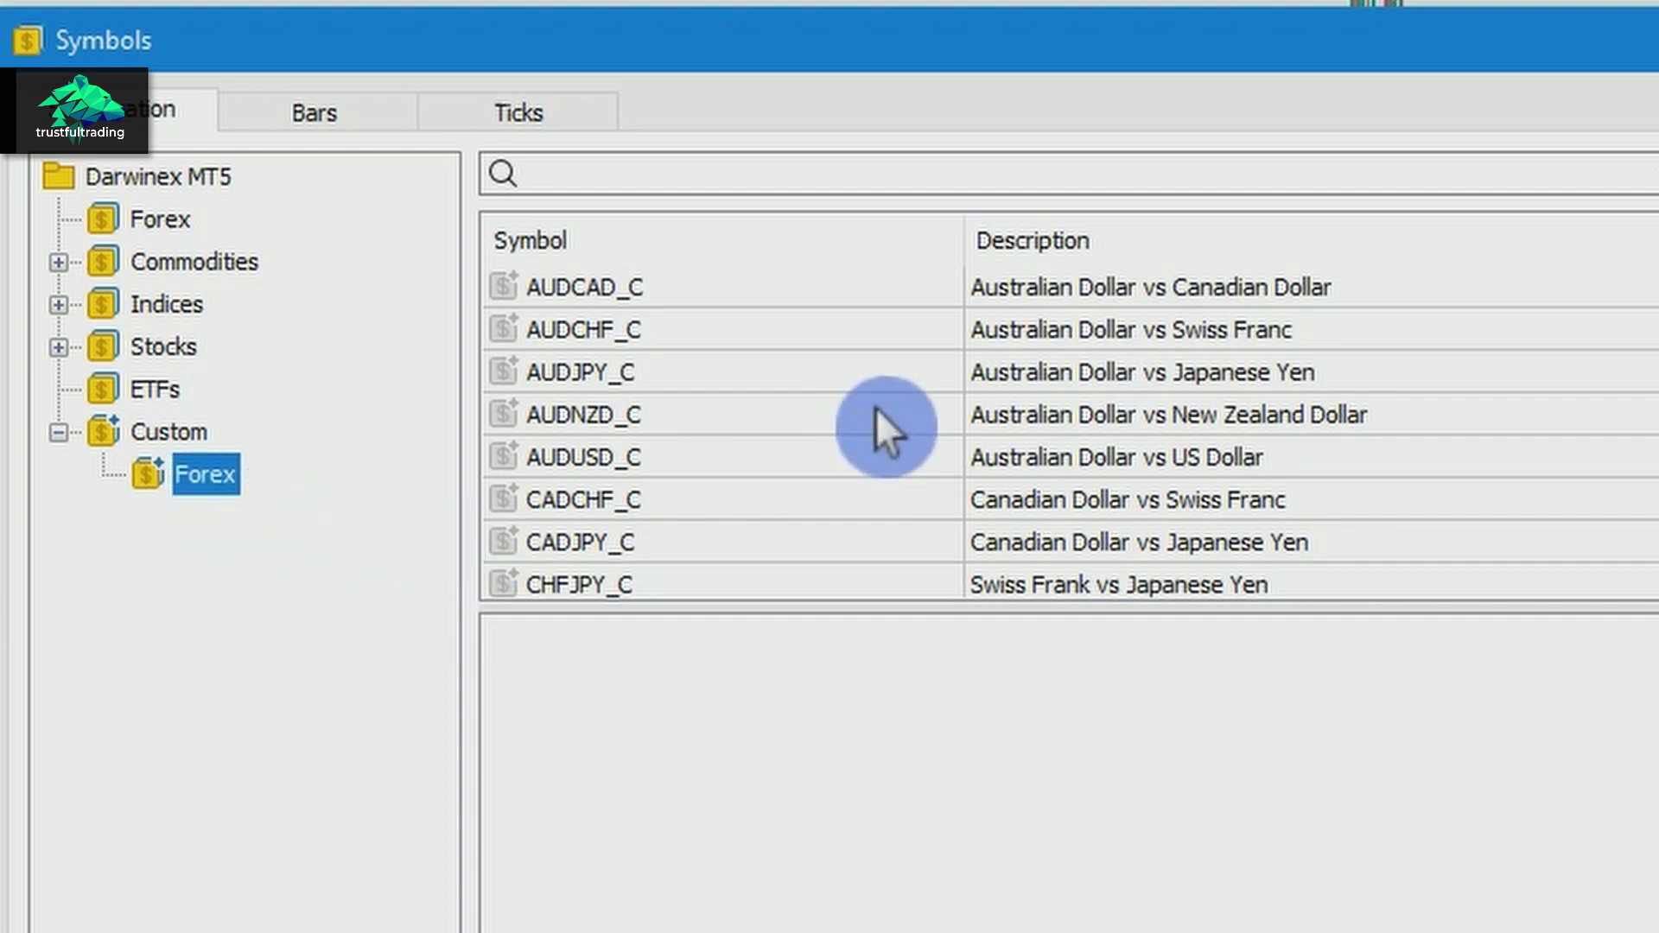
scroll(875, 408, "down", 7)
scroll(874, 407, "up", 4)
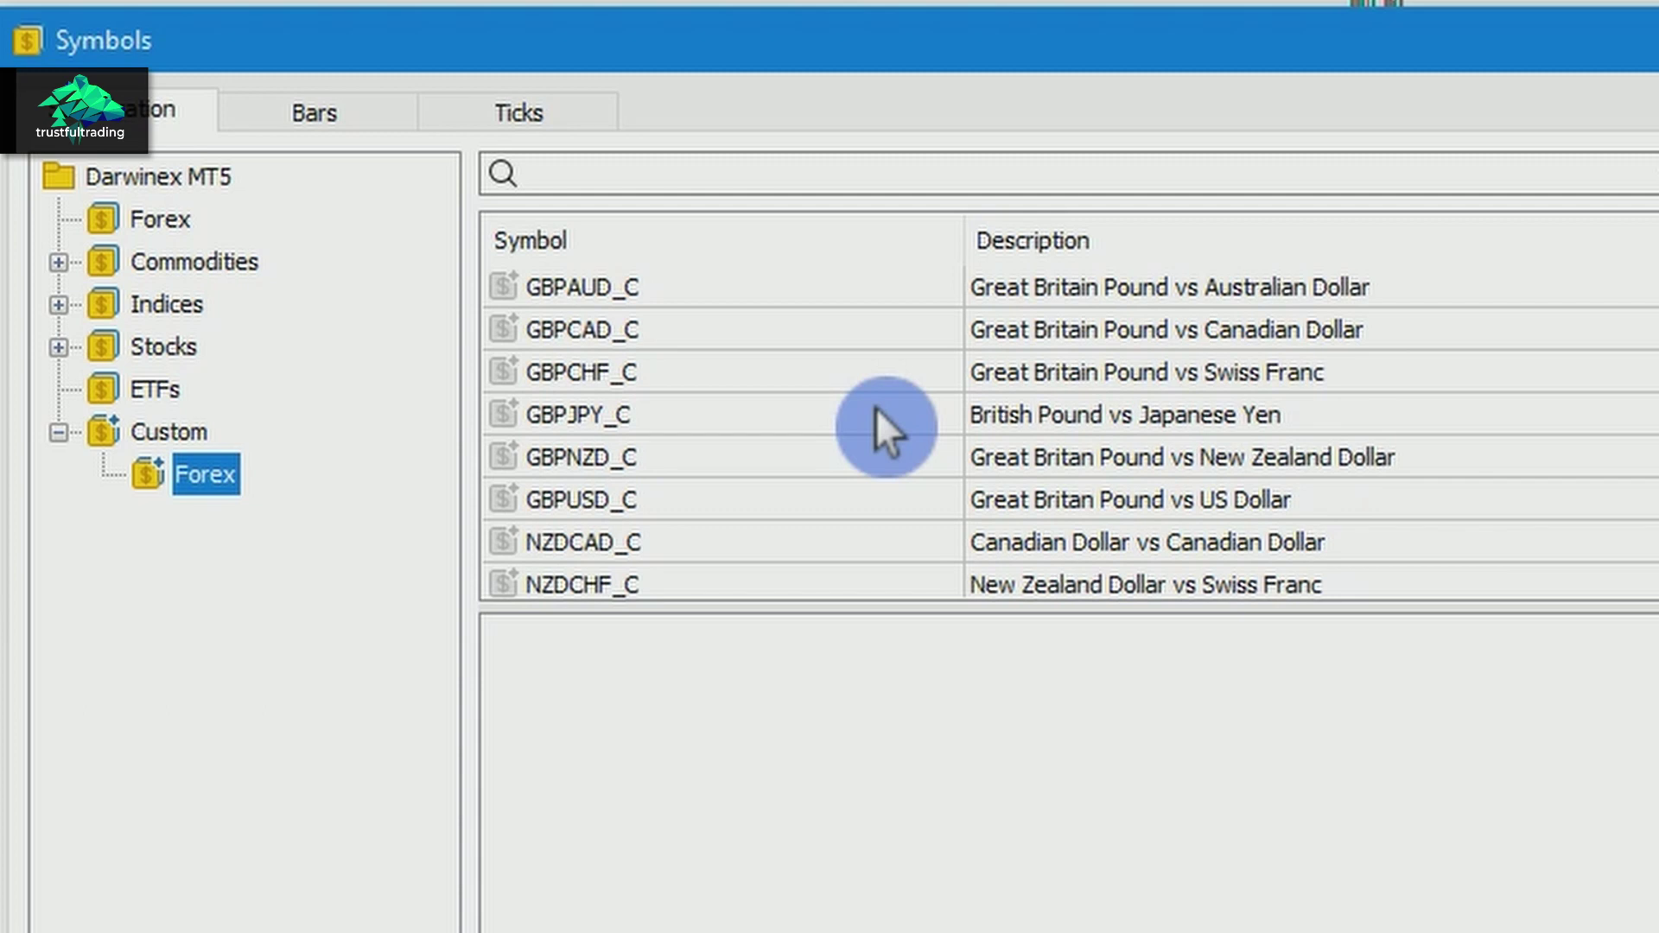
left_click(735, 493)
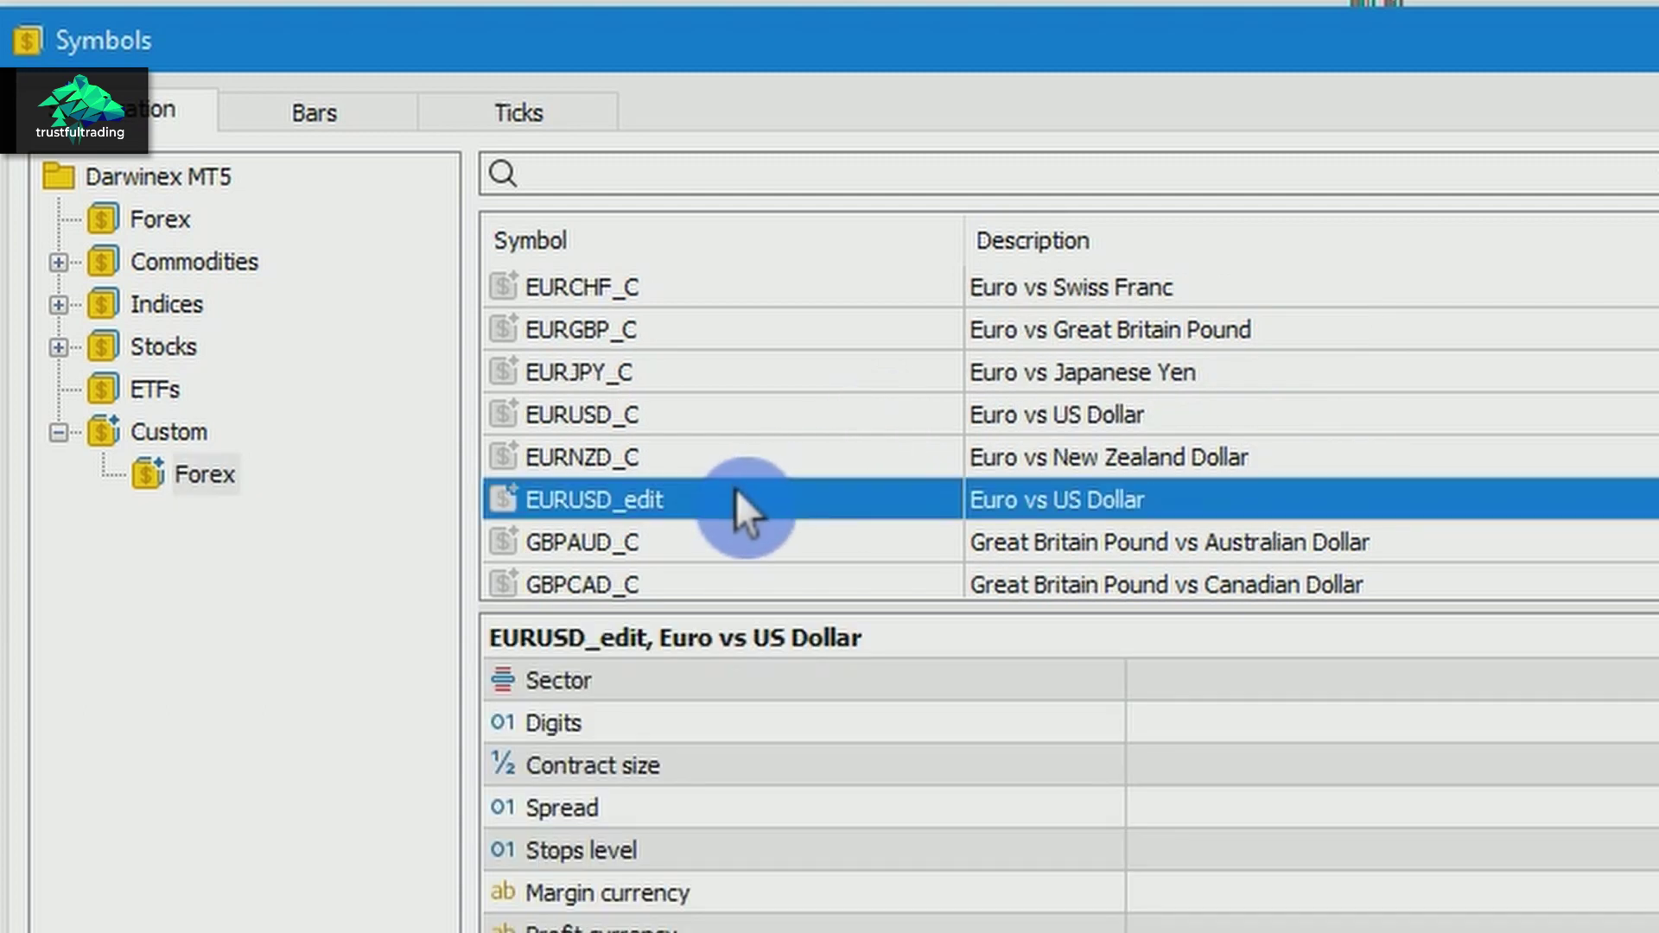
- Start a bar import for EURUSD_edit and adjust the hour shift, leaving it at 0 hours
left_click(375, 115)
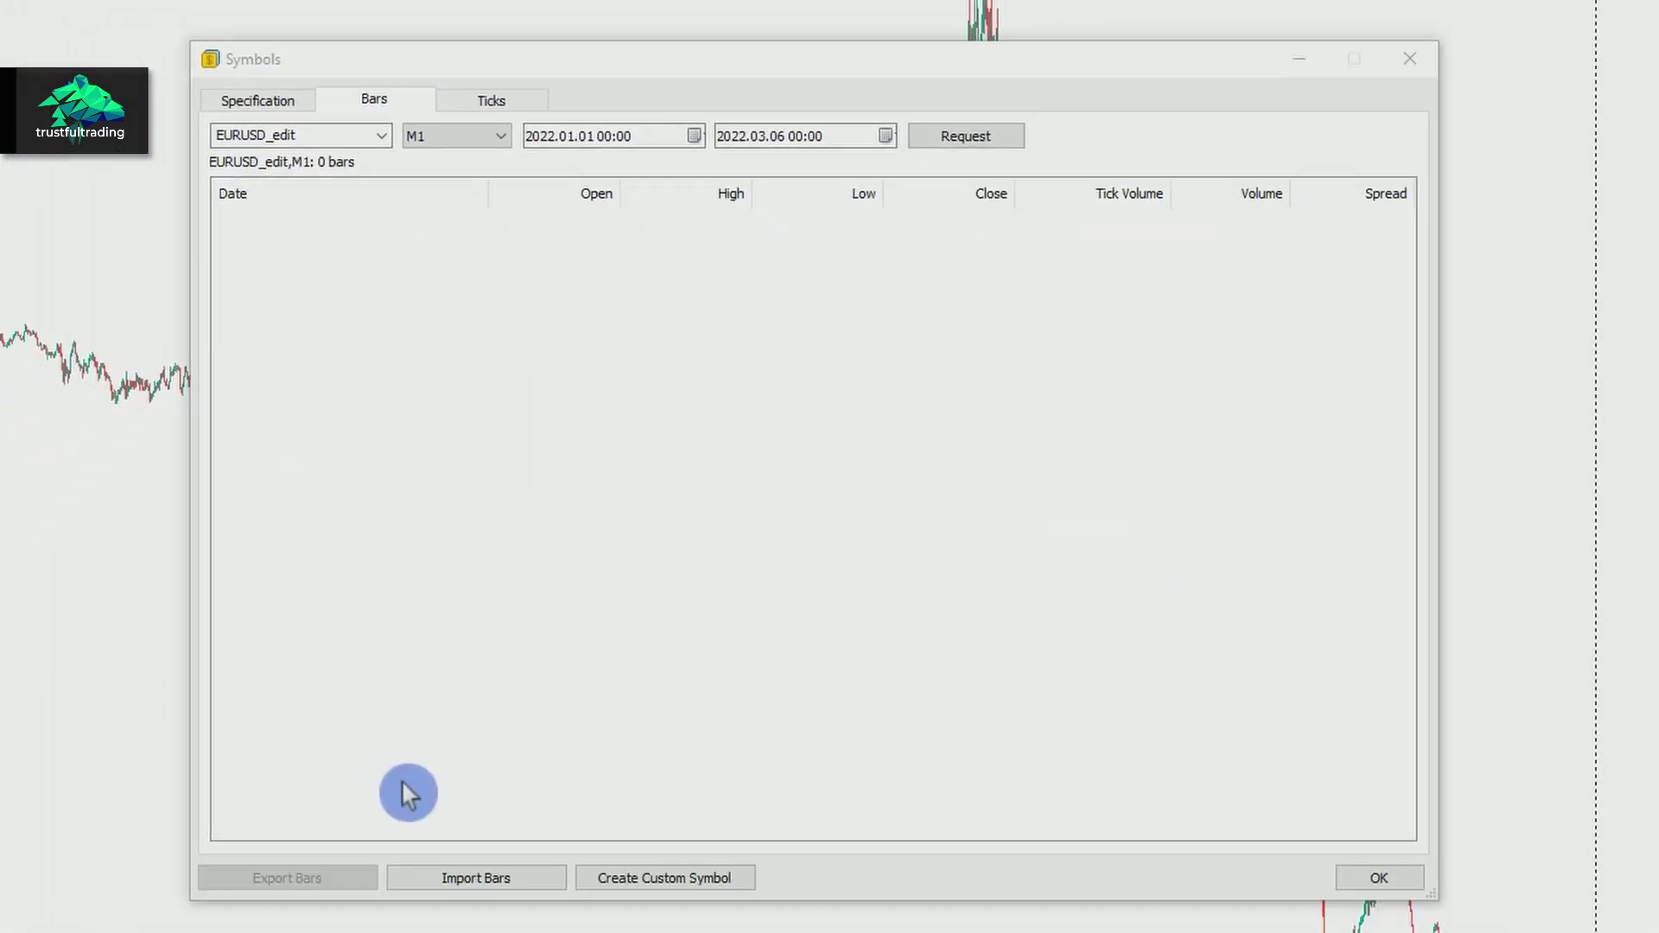
left_click(532, 881)
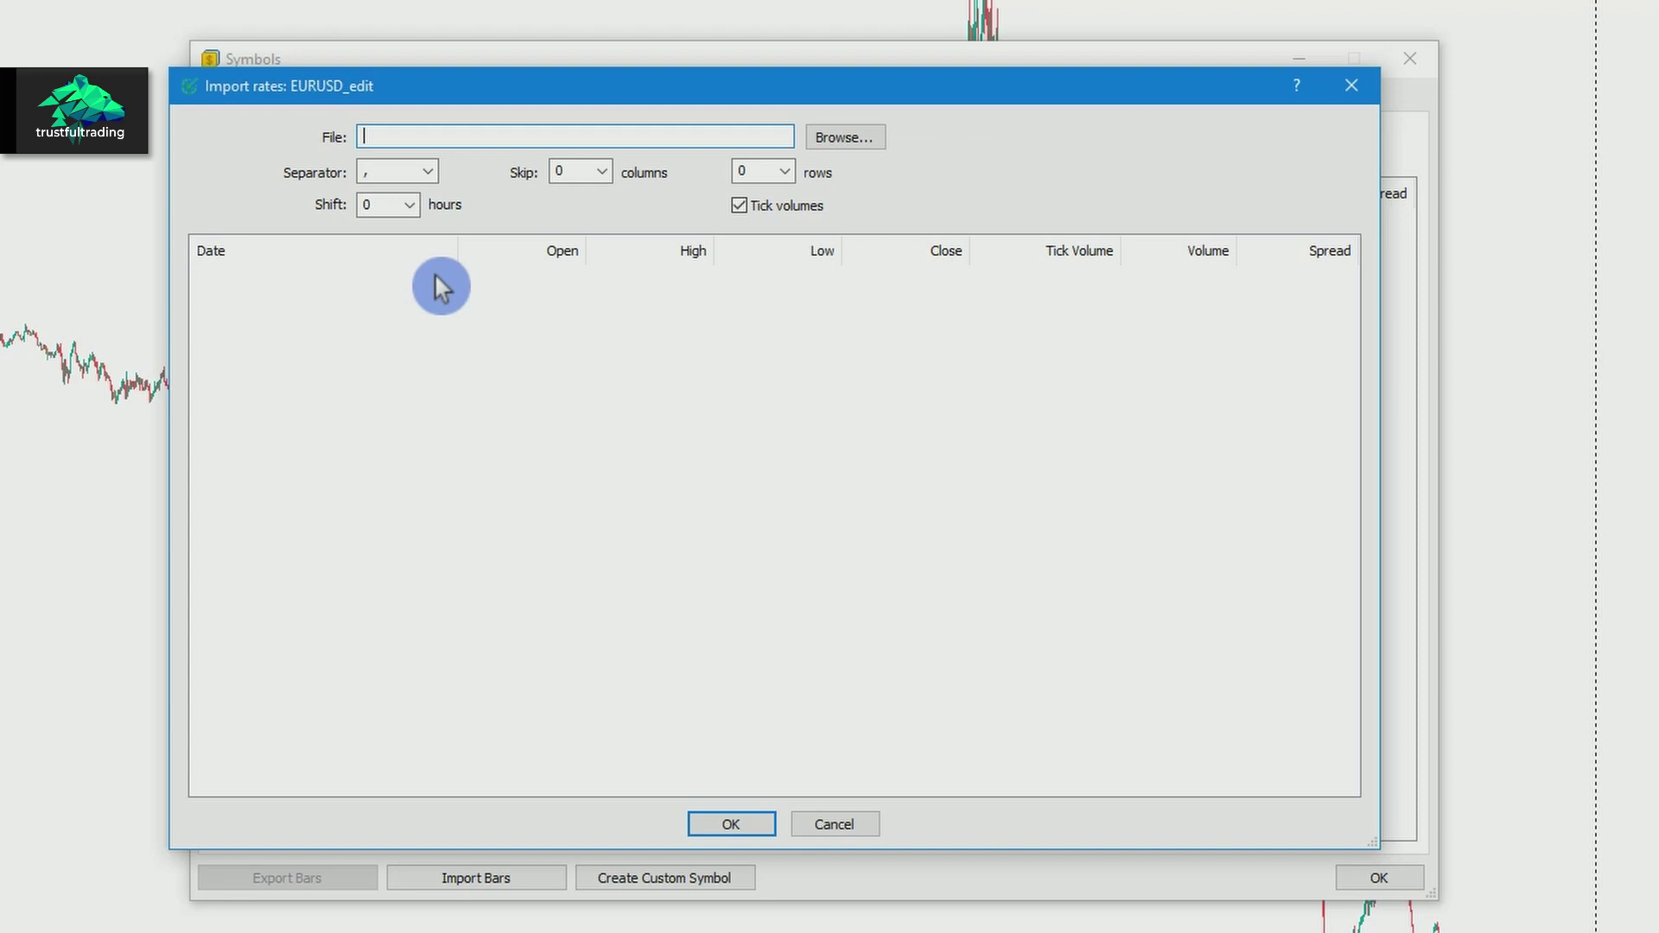
left_click(410, 207)
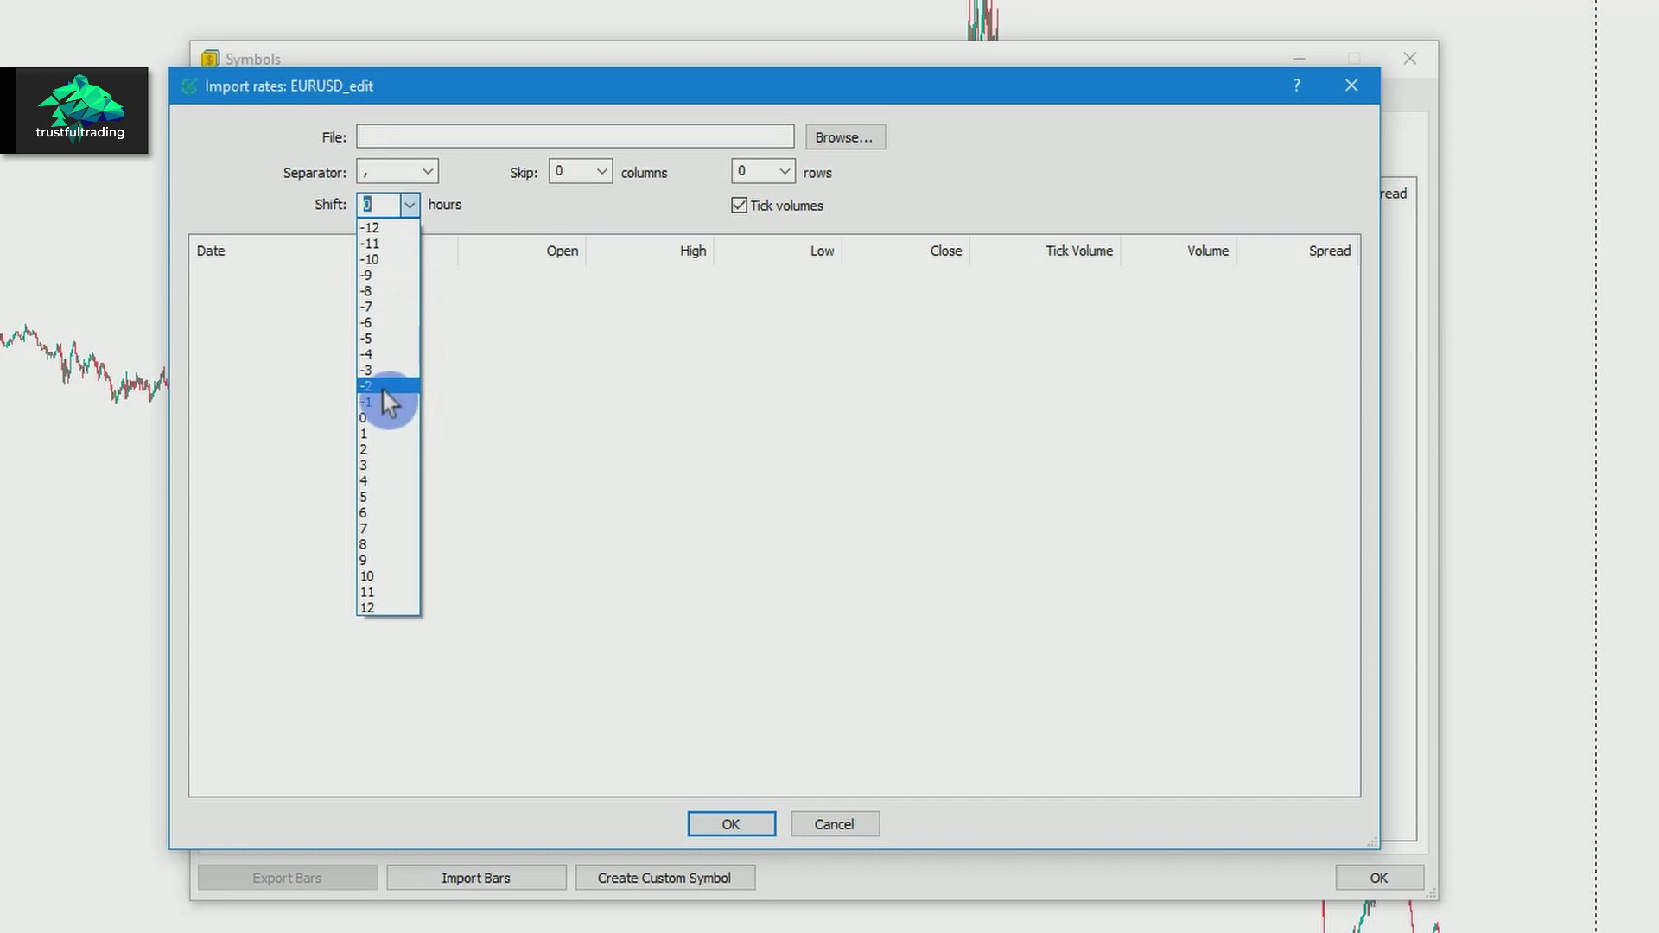
left_click(382, 387)
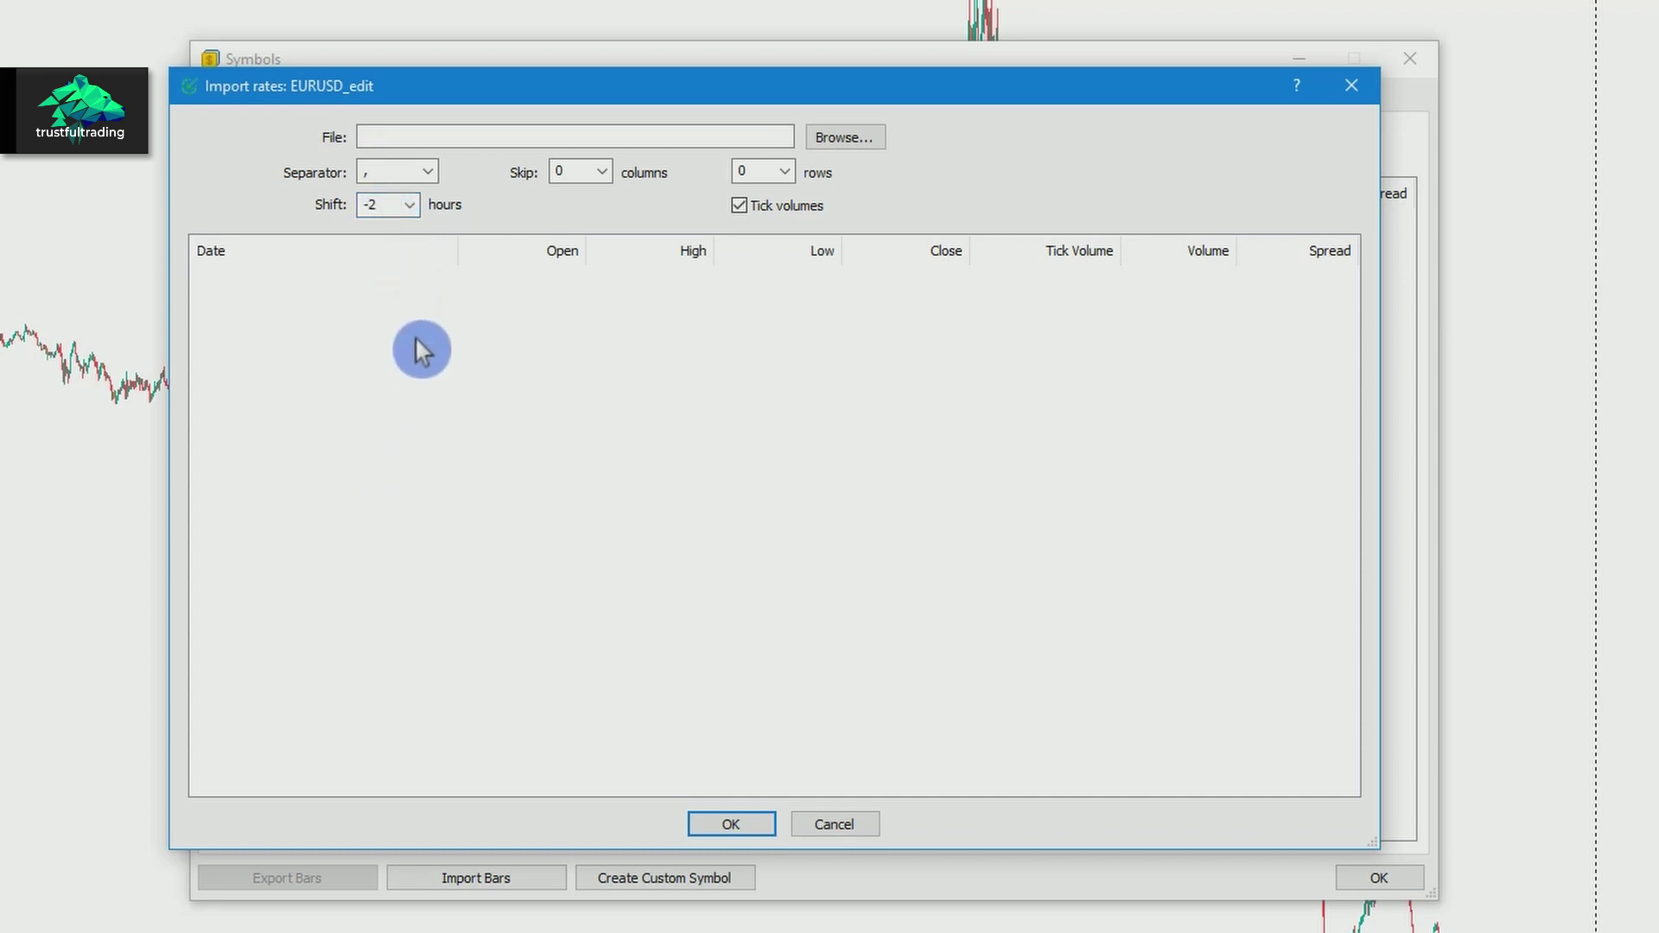
left_click(385, 213)
- Import EURUSD_mt5_bars.csv (64491 one-minute bars), then return to the Specification tab
left_click(859, 136)
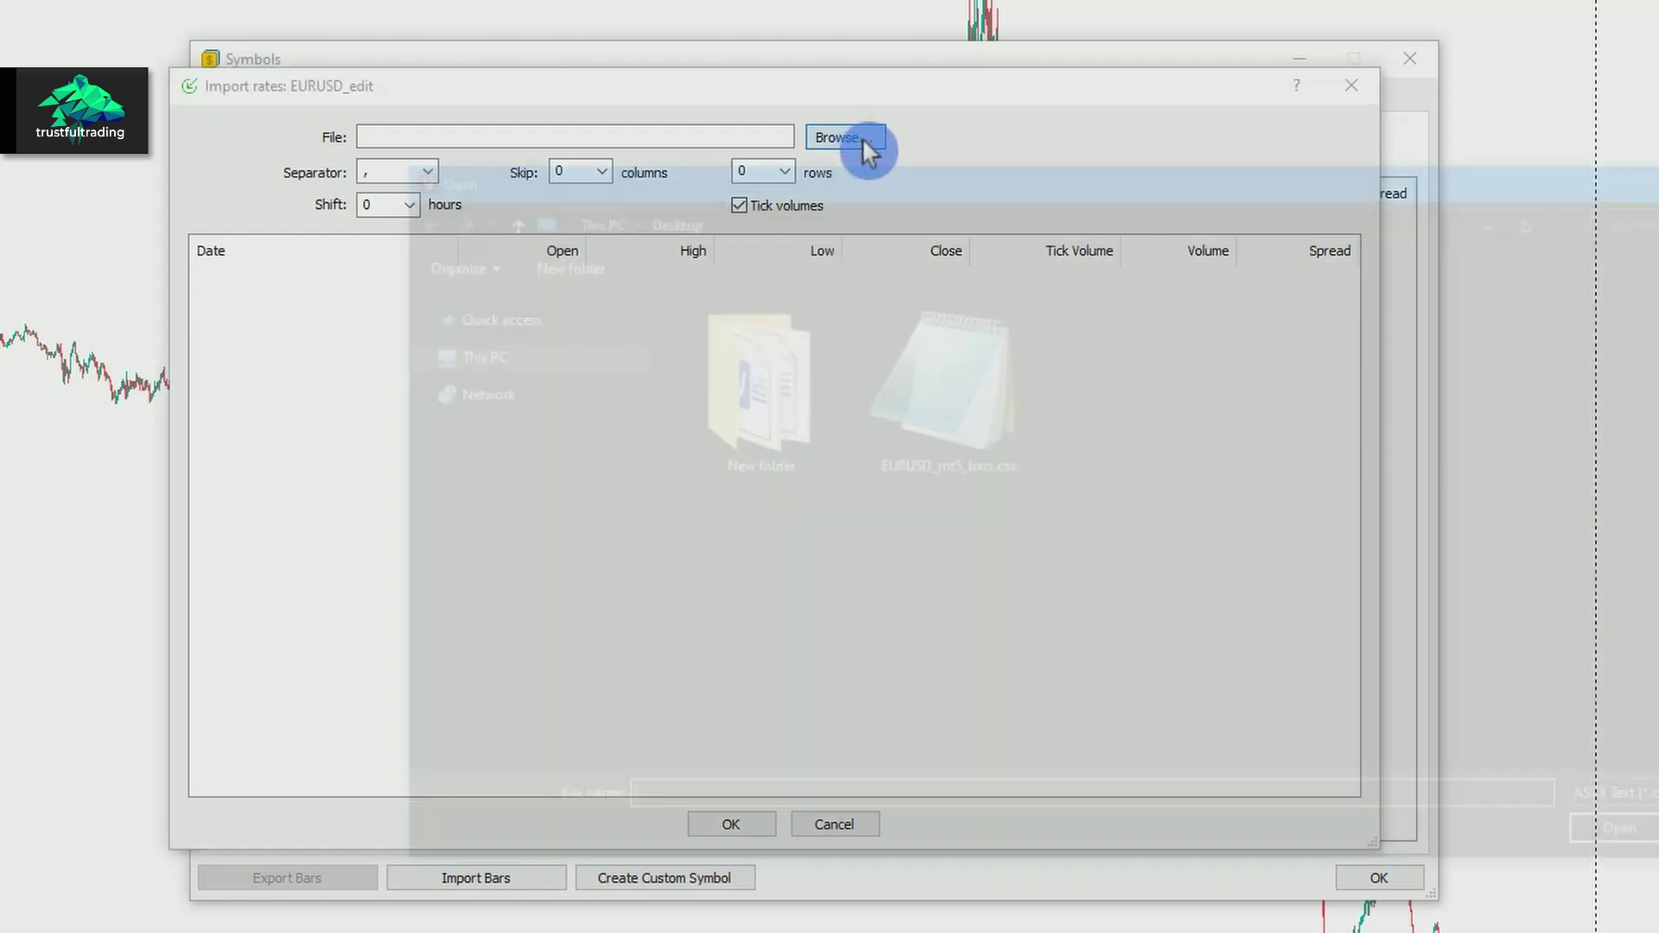
double_click(934, 374)
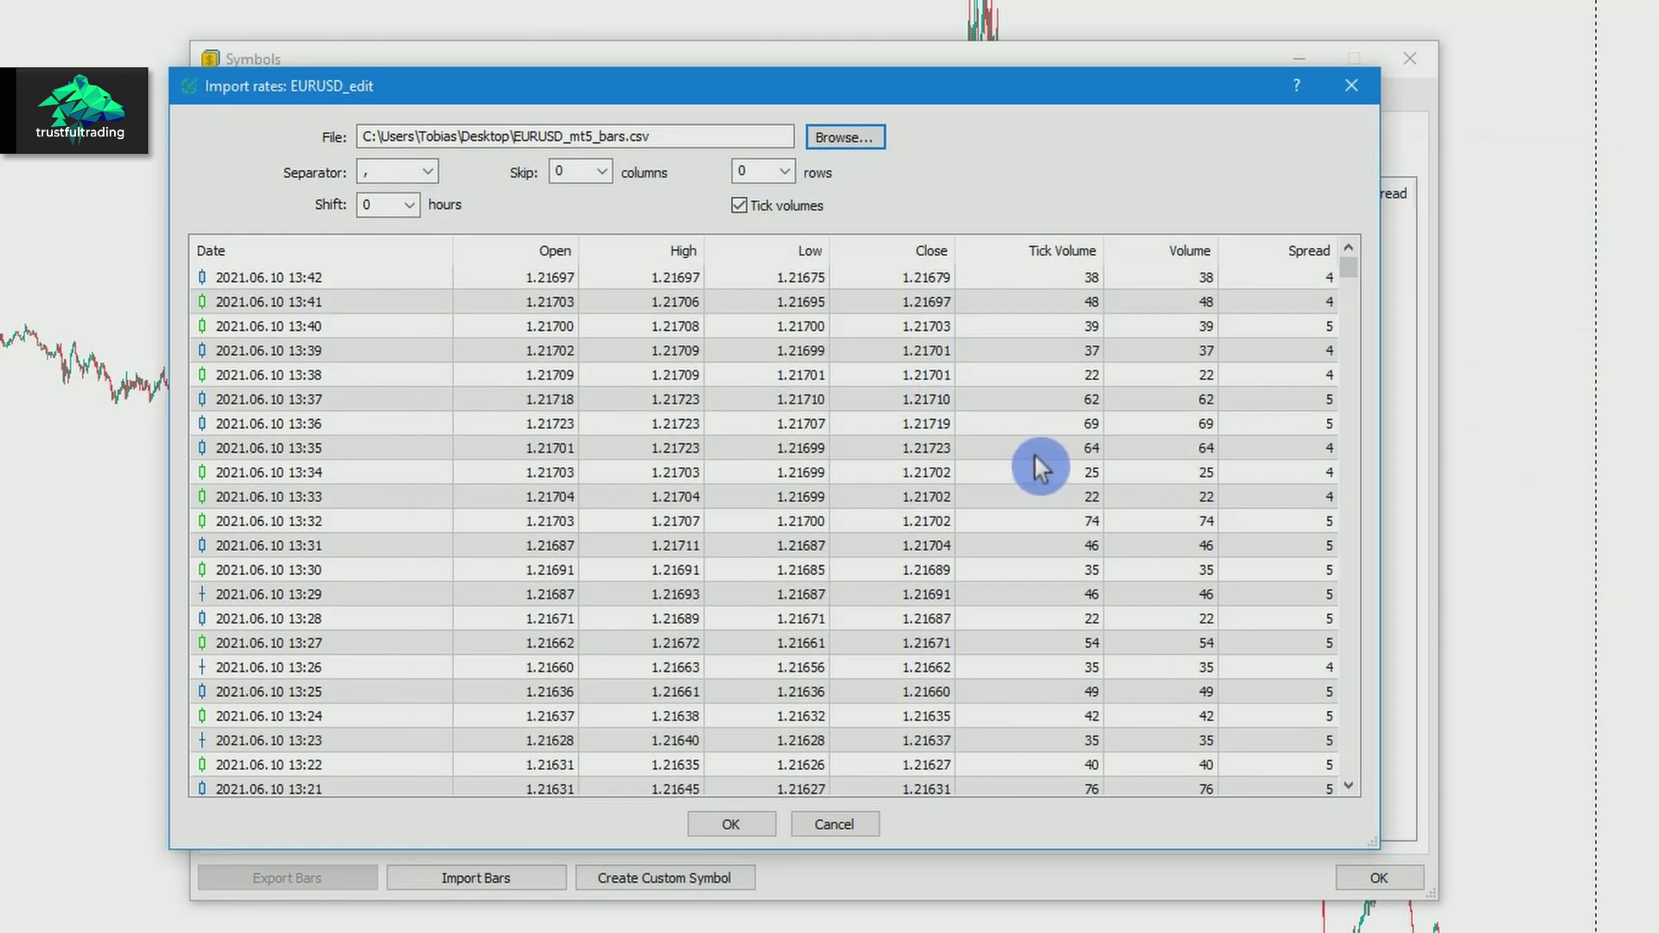
left_click(756, 825)
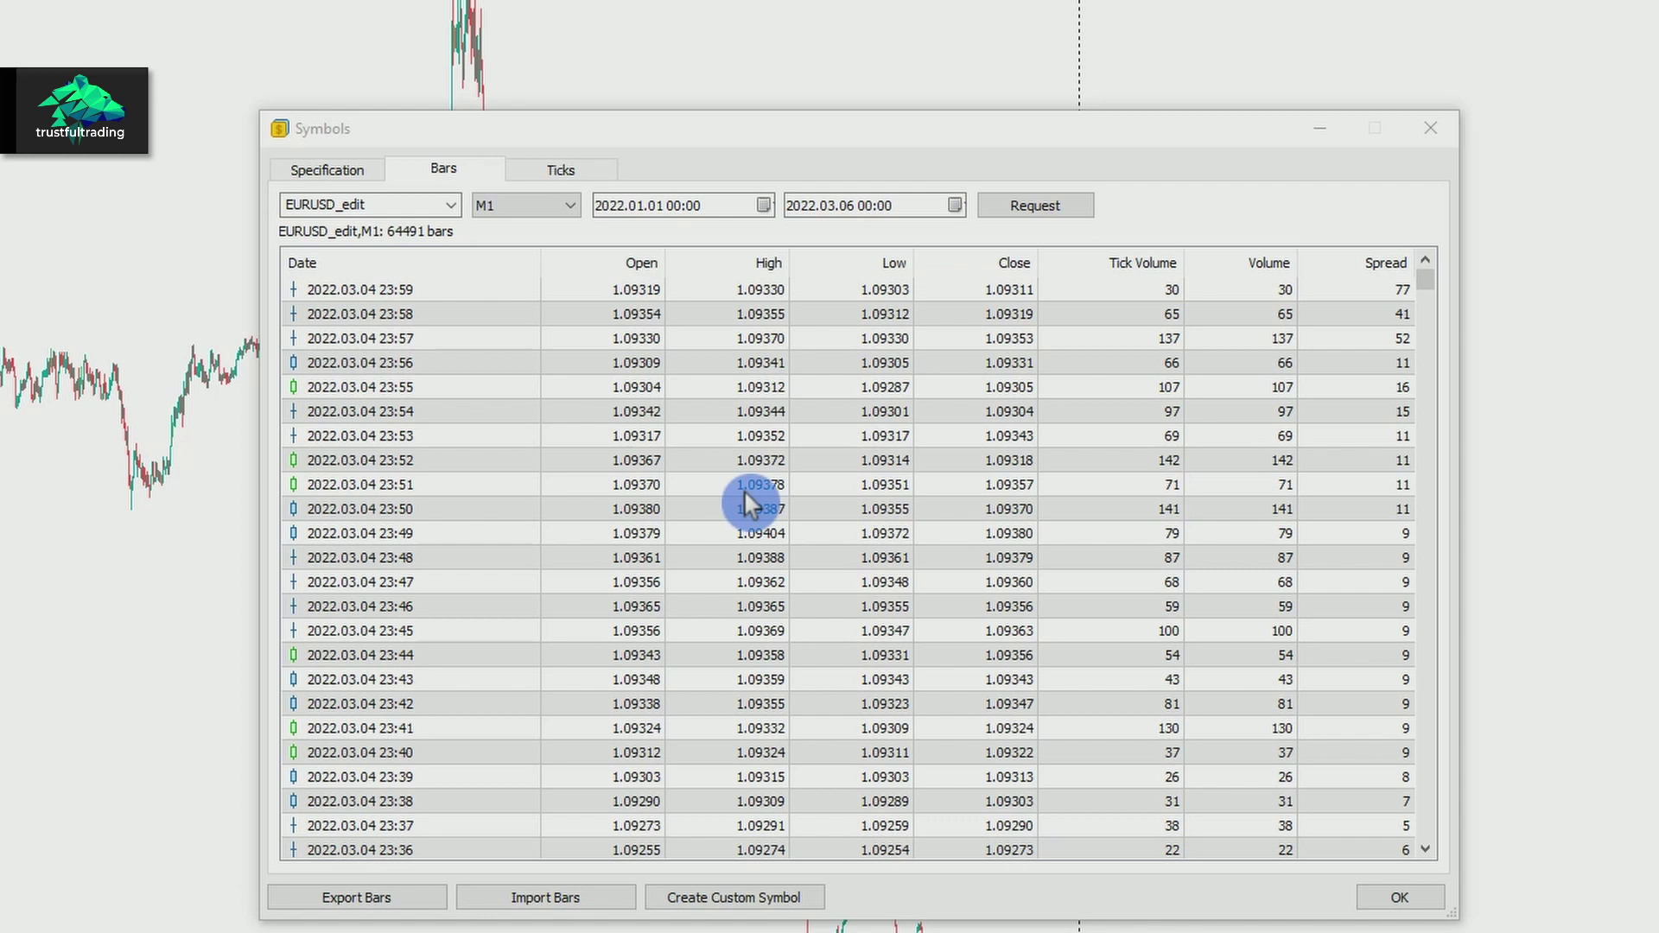
left_click(360, 169)
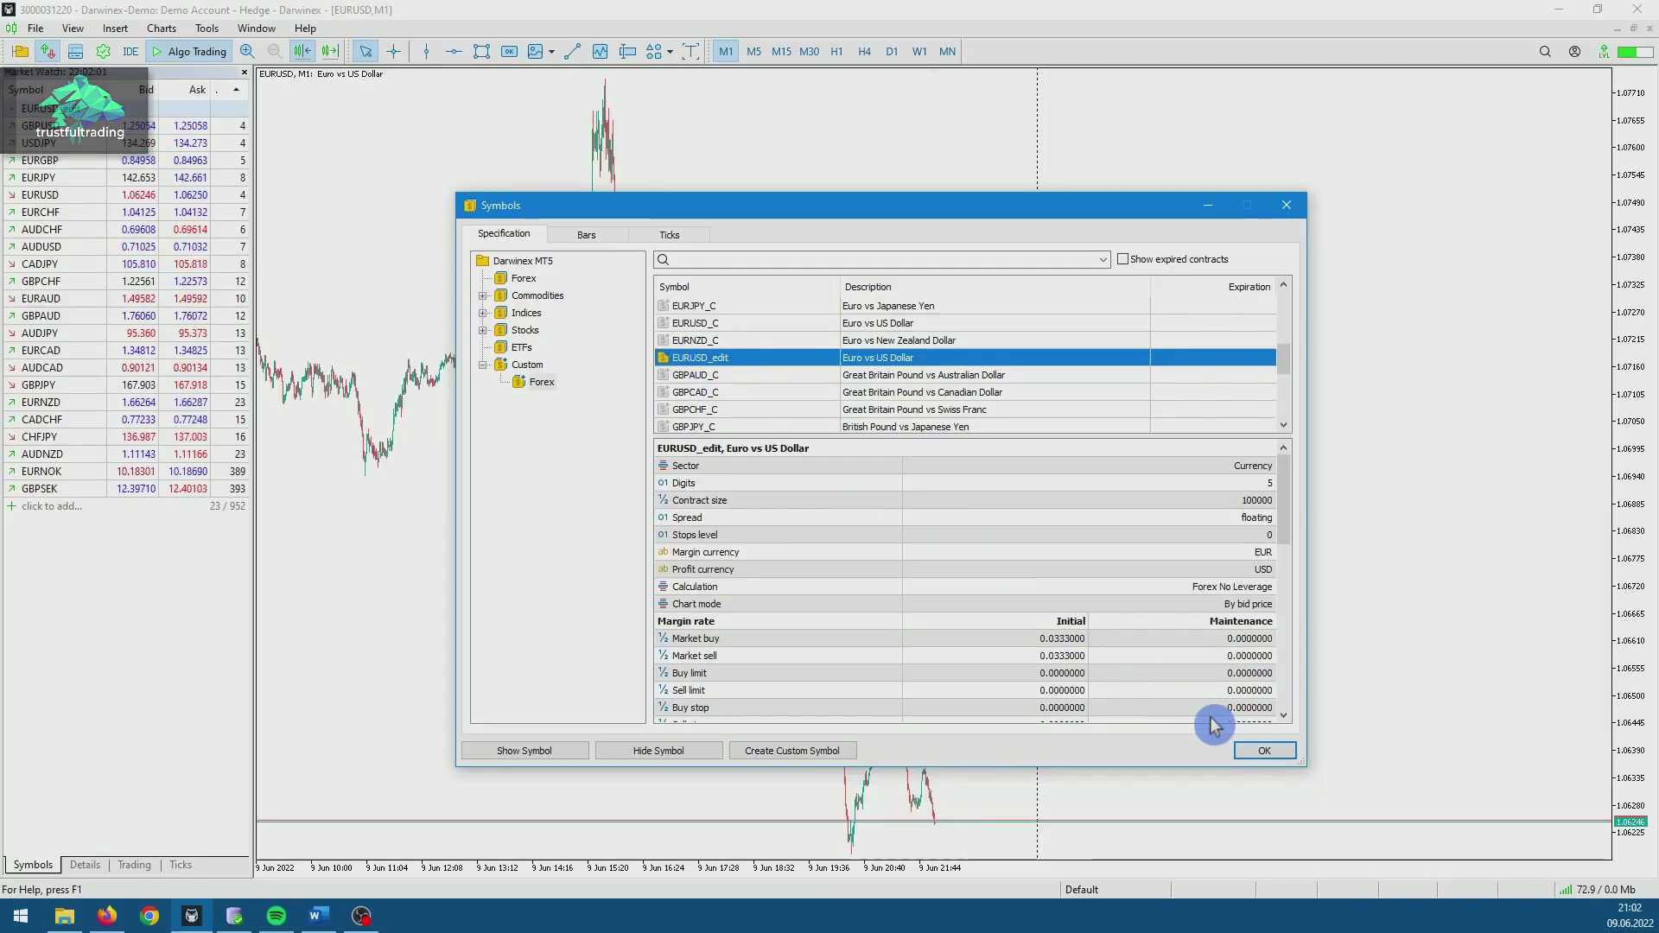
- Close Symbols, open a EURUSD_edit chart from Market Watch, and drag to earlier bars
left_click(1400, 897)
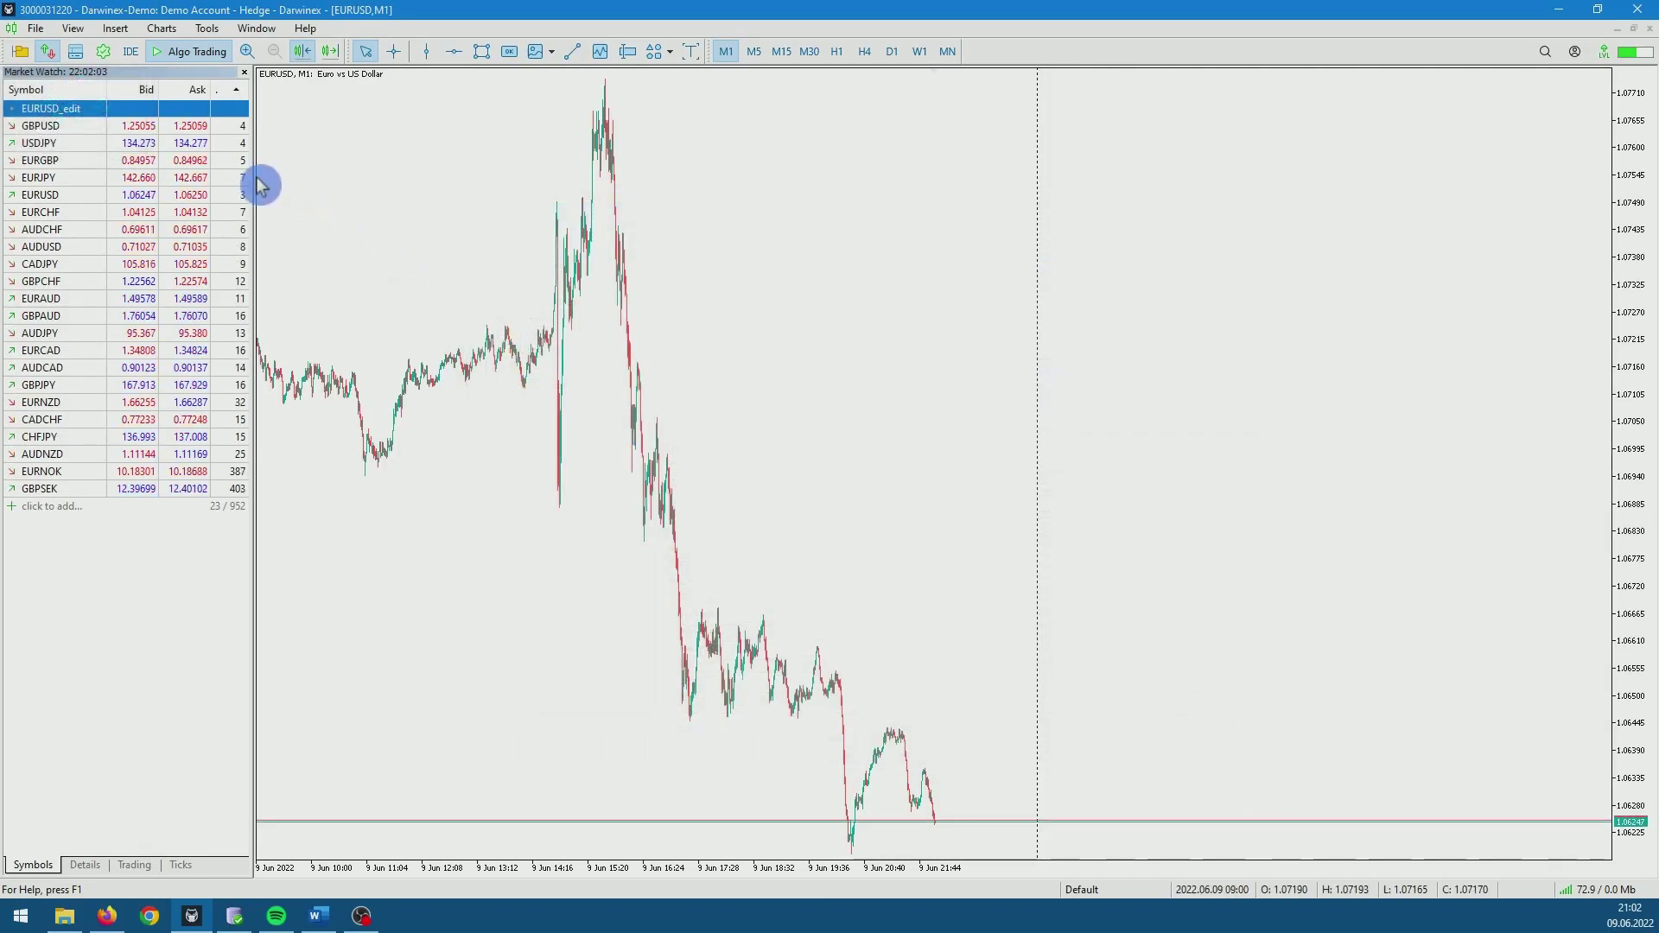
right_click(78, 120)
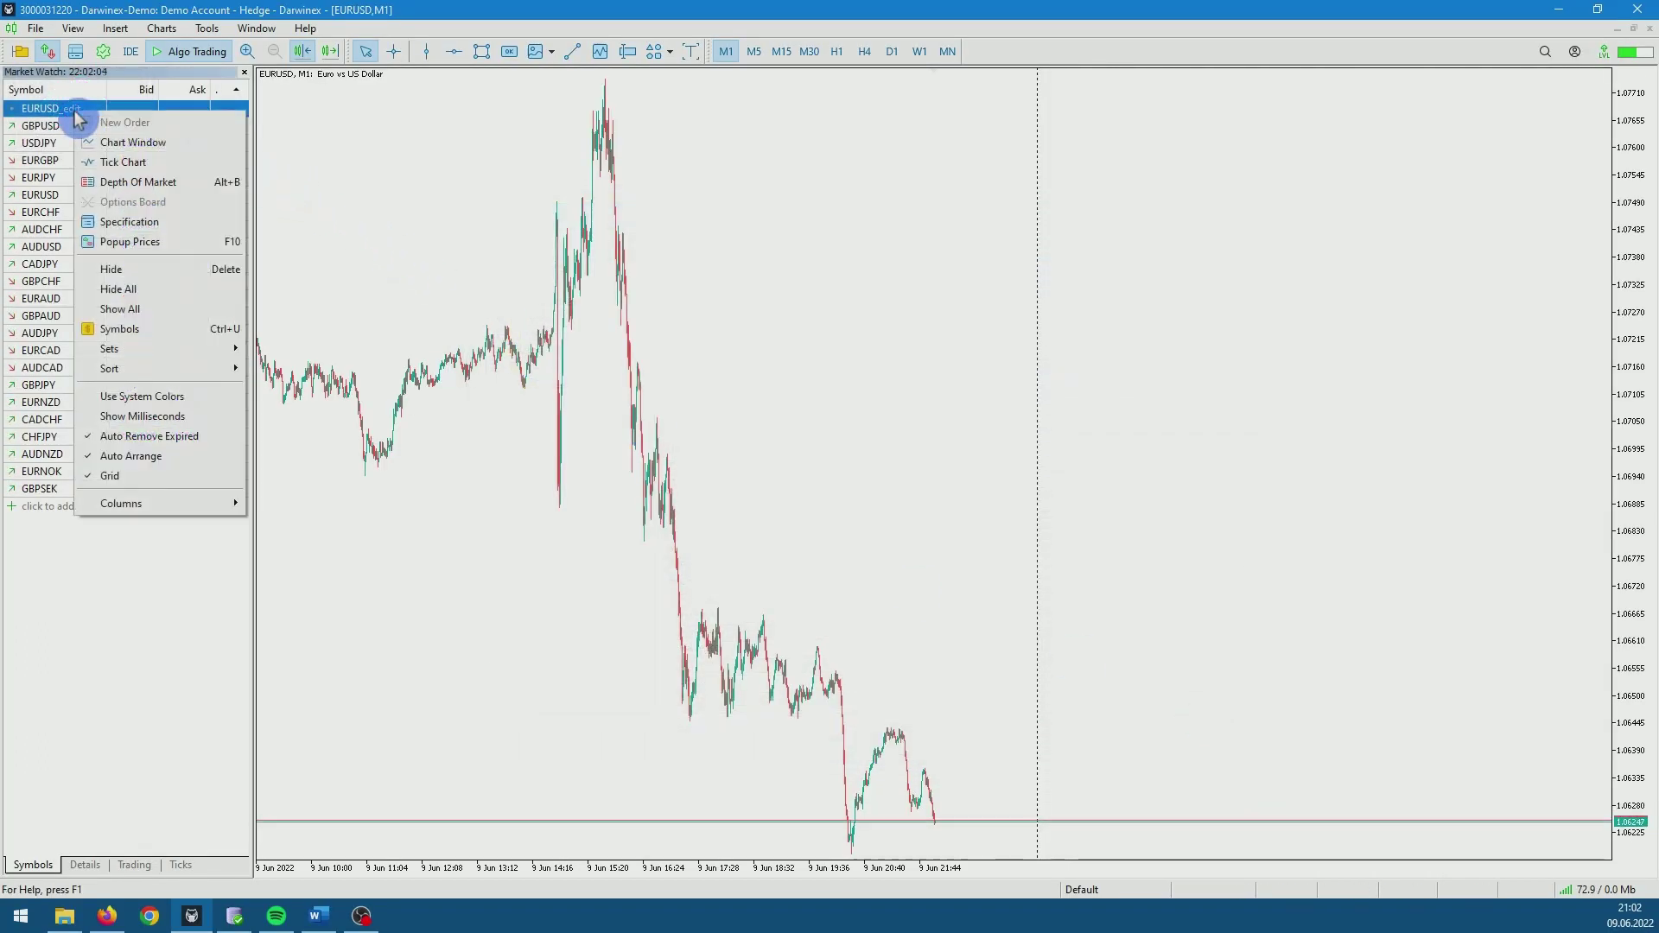
left_click(130, 143)
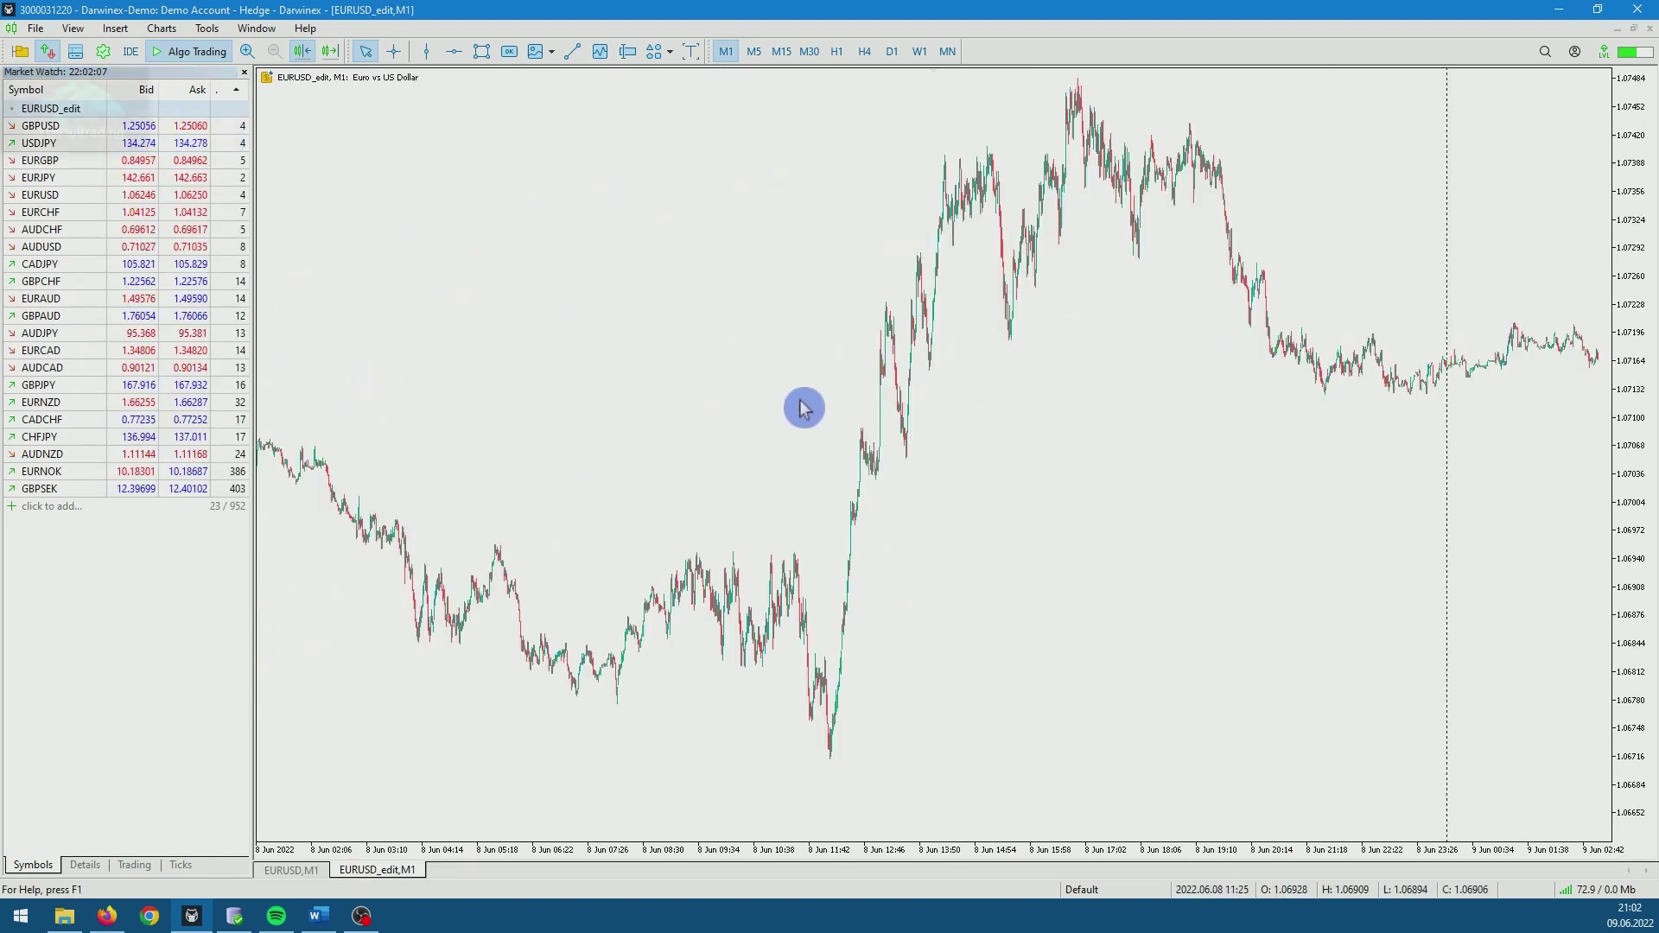
left_click_drag(726, 443, 700, 416)
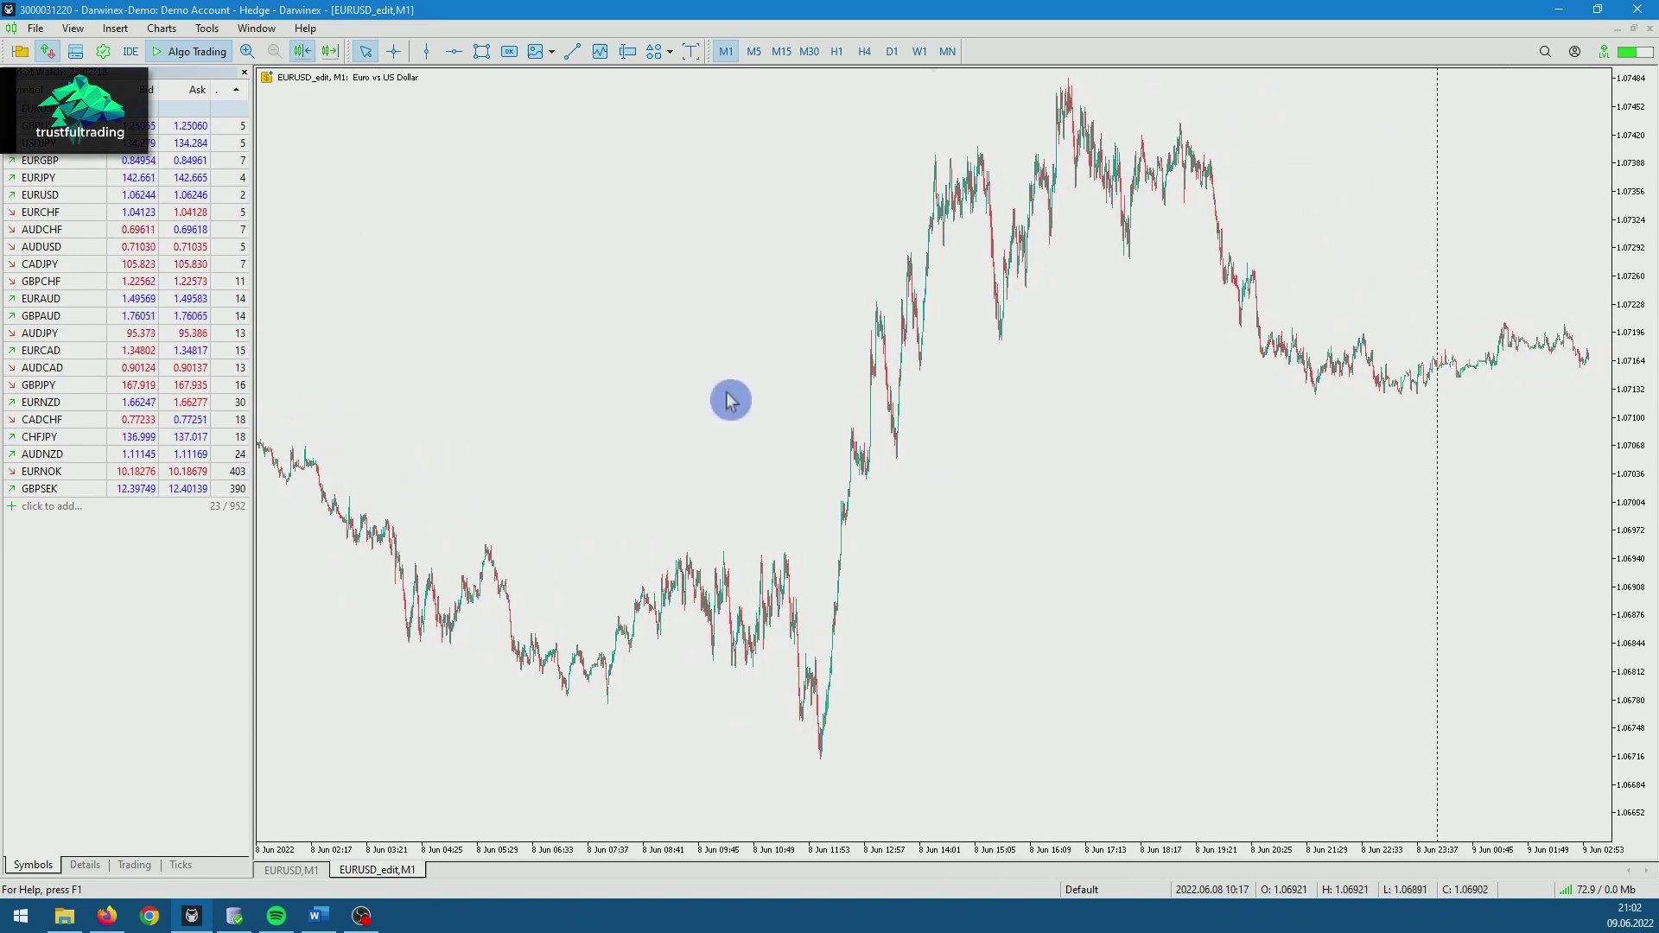